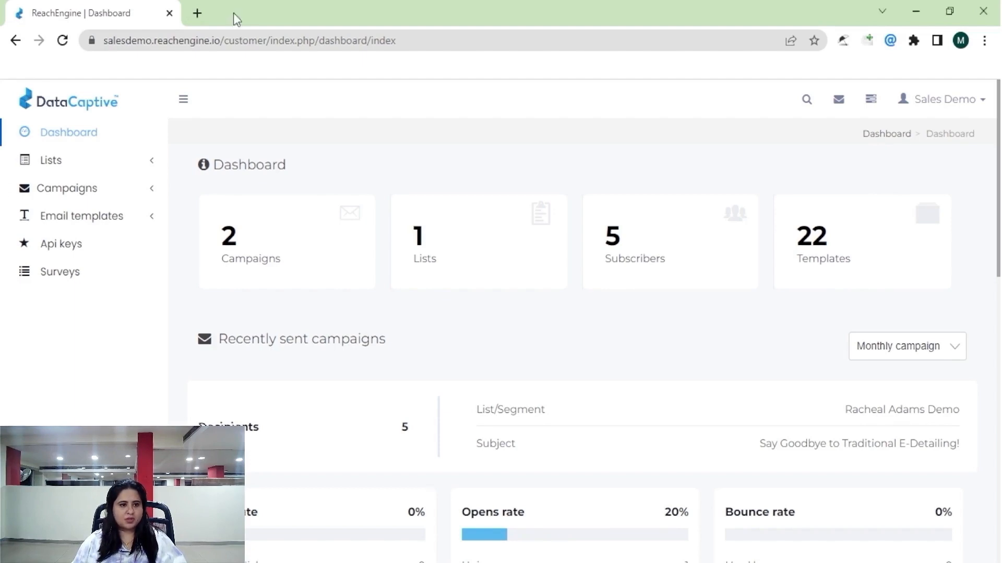
# Go to the Lists page and start a new mailing list with Create new.
pyautogui.click(49, 161)
pyautogui.click(47, 191)
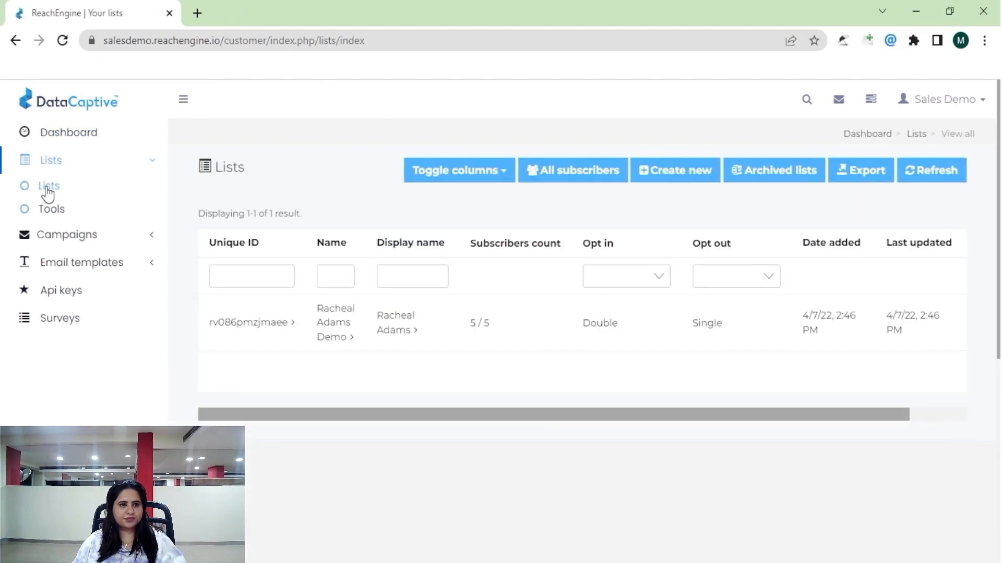
pyautogui.click(687, 181)
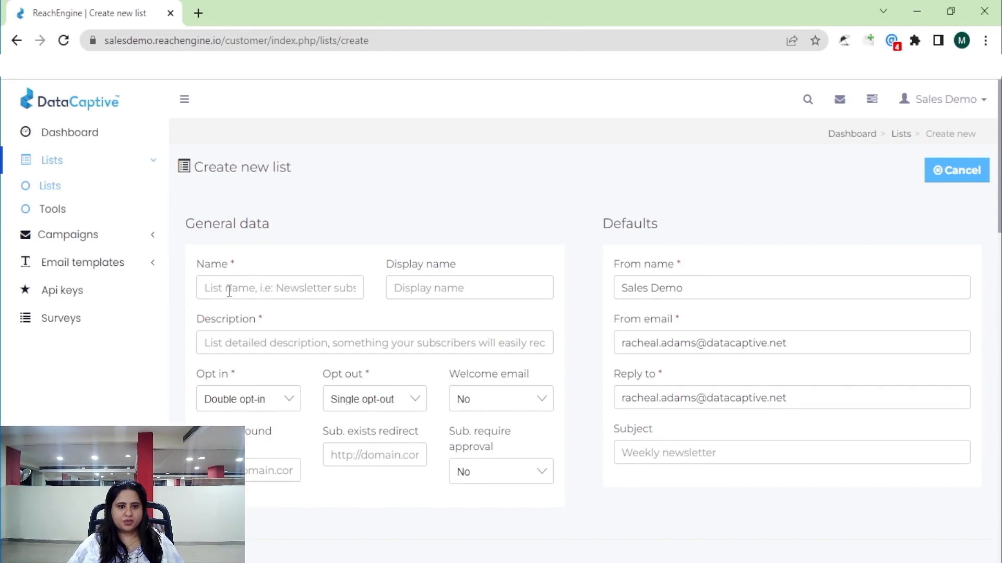
# Name the list, with display name 'Saneforce - Campaign' and description 'Engineers from Canada'.
pyautogui.click(211, 288)
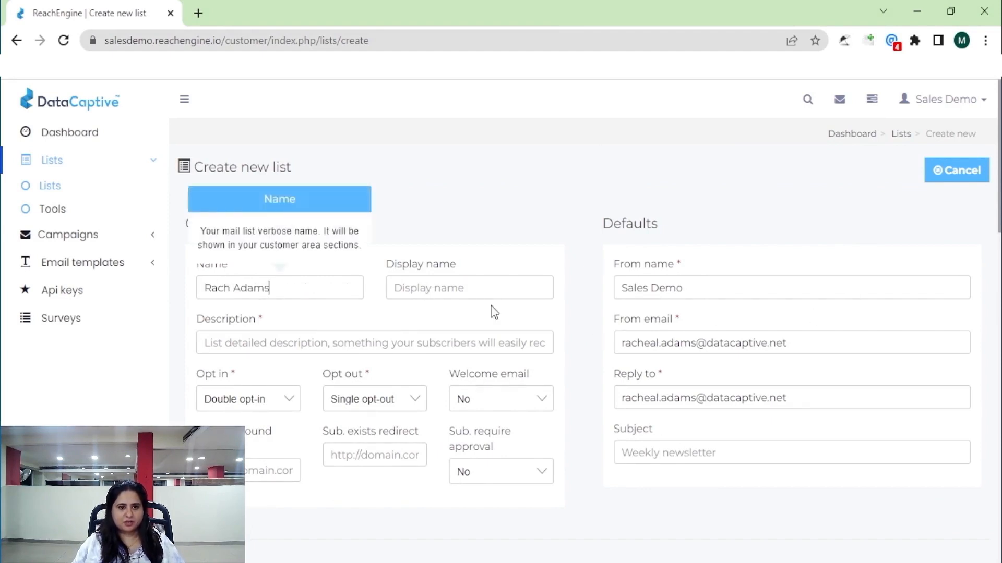
pyautogui.click(454, 288)
pyautogui.click(452, 320)
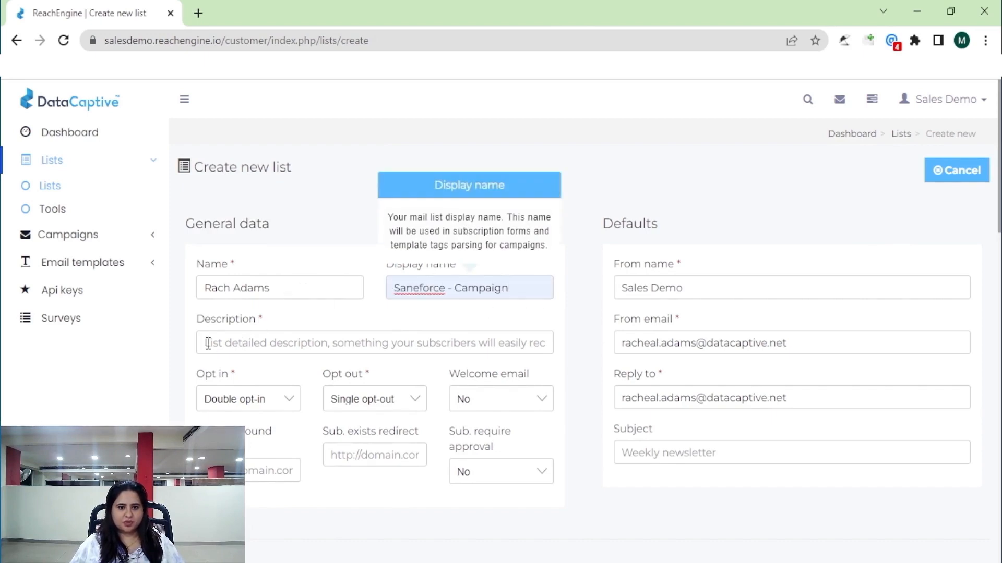
pyautogui.click(271, 344)
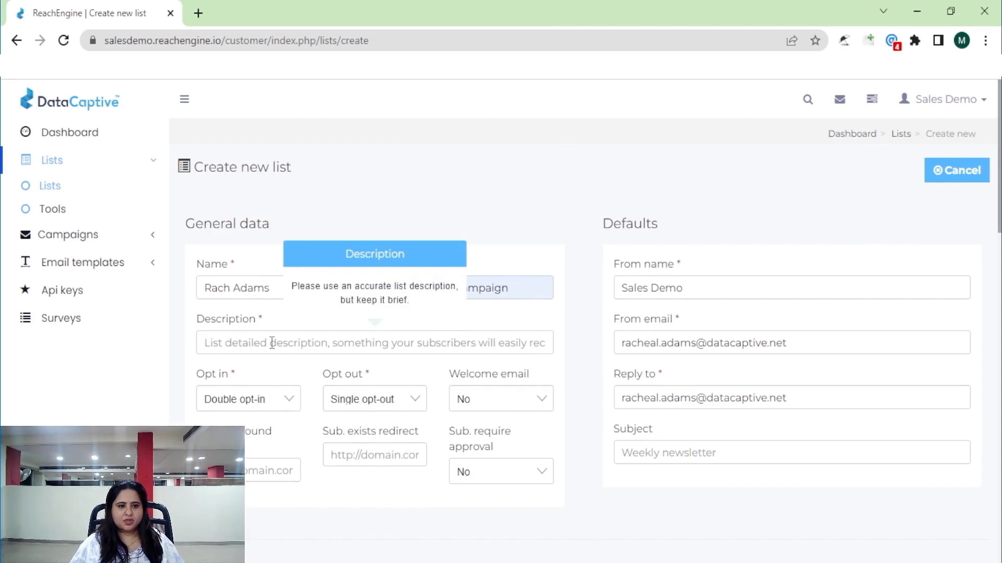
pyautogui.click(275, 432)
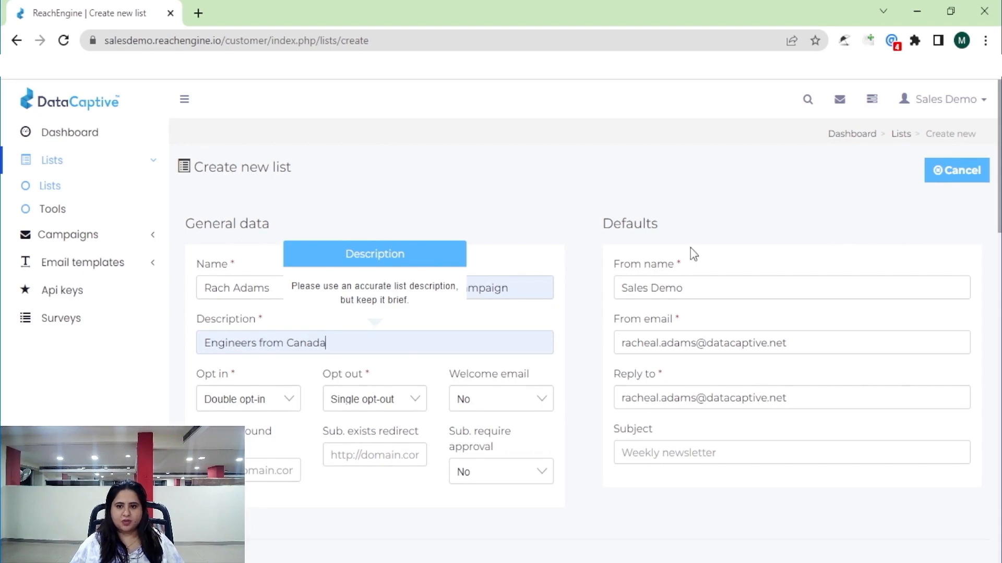
# Review the default sender name, e-mail and reply-to, and set subject 'Excited to Welcome You'.
pyautogui.click(713, 251)
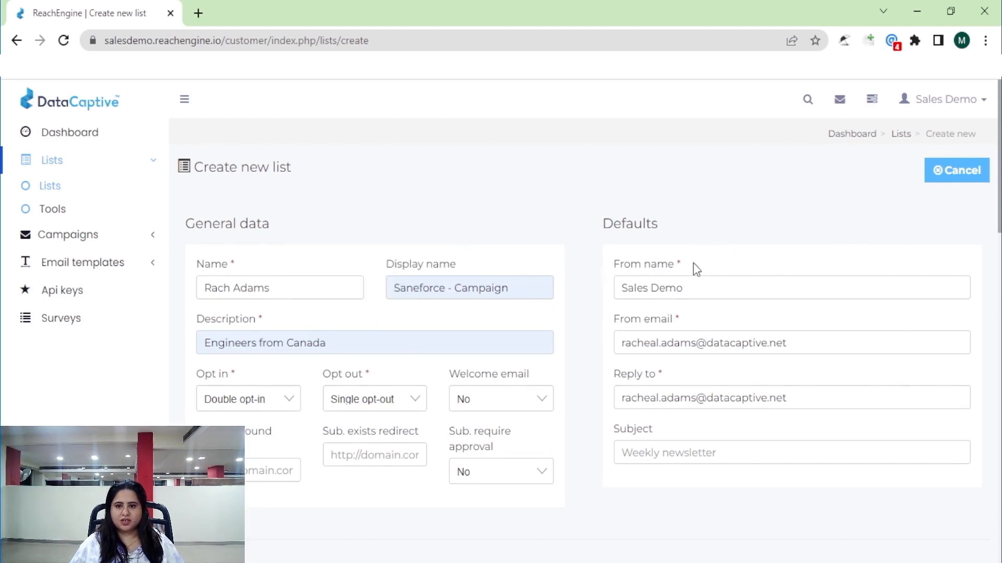
pyautogui.moveTo(676, 288); pyautogui.dragTo(605, 290)
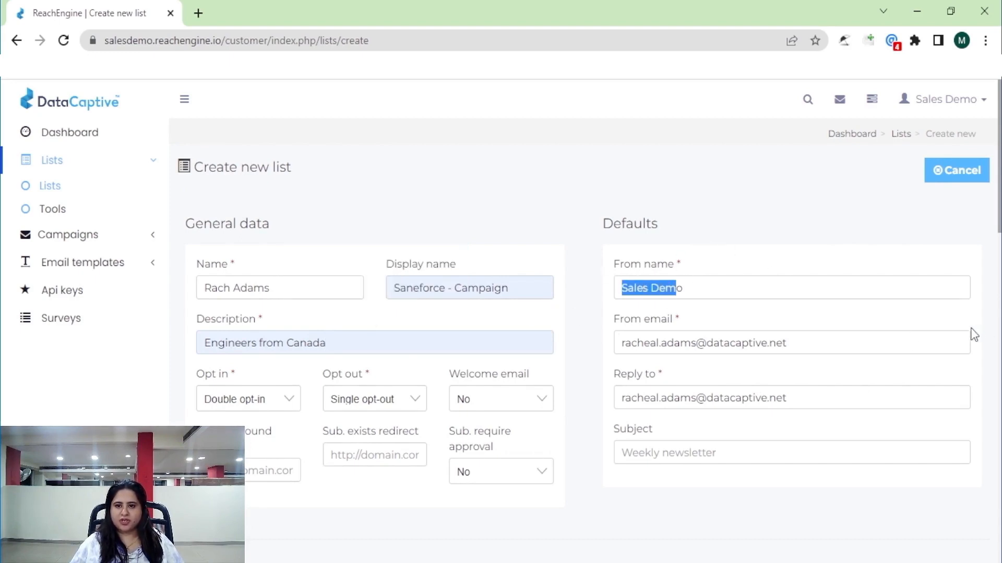
pyautogui.moveTo(624, 319); pyautogui.dragTo(709, 320)
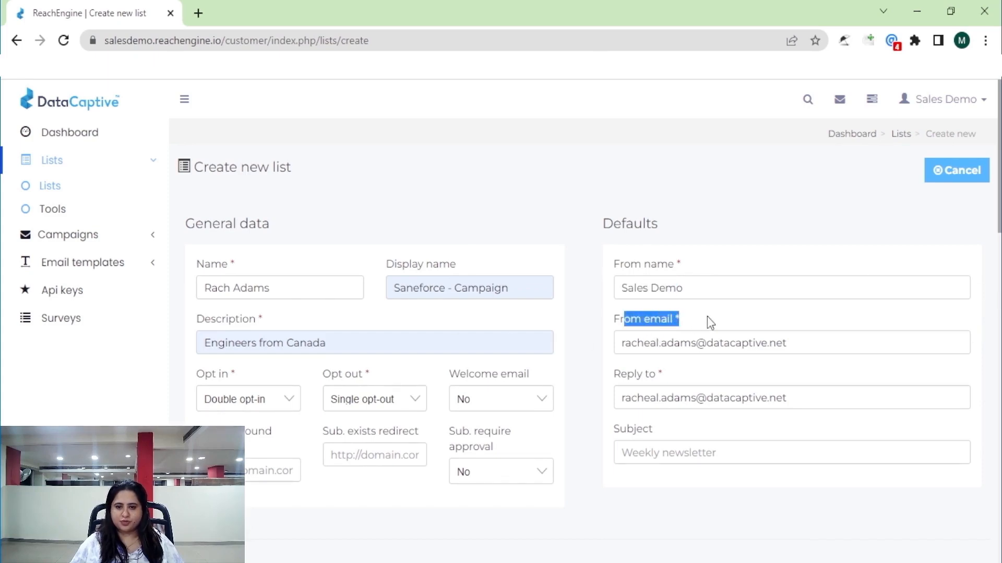
pyautogui.click(626, 345)
pyautogui.moveTo(626, 346); pyautogui.dragTo(803, 344)
pyautogui.moveTo(802, 397); pyautogui.dragTo(588, 394)
pyautogui.hotkey('ctrl', 'c')
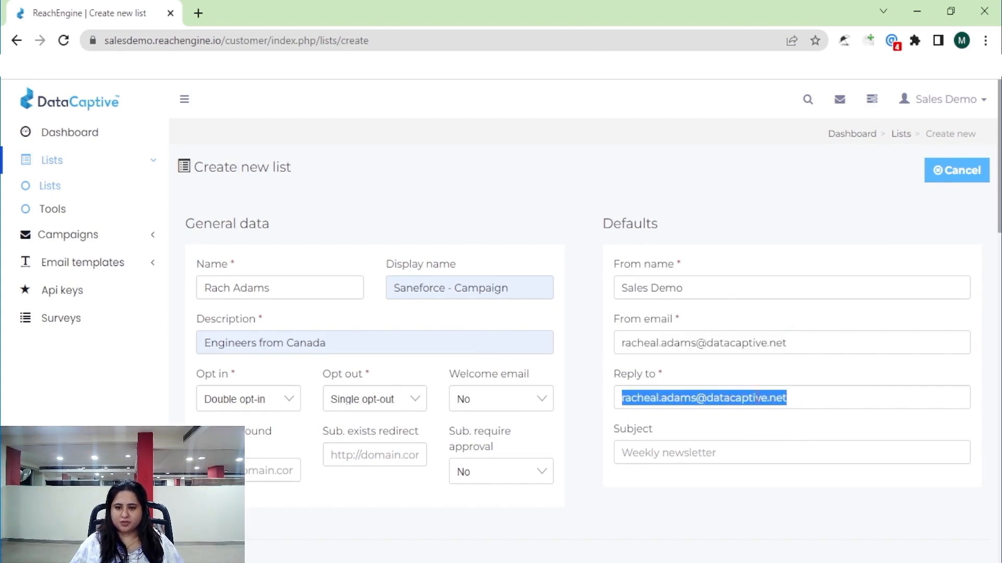
pyautogui.click(705, 452)
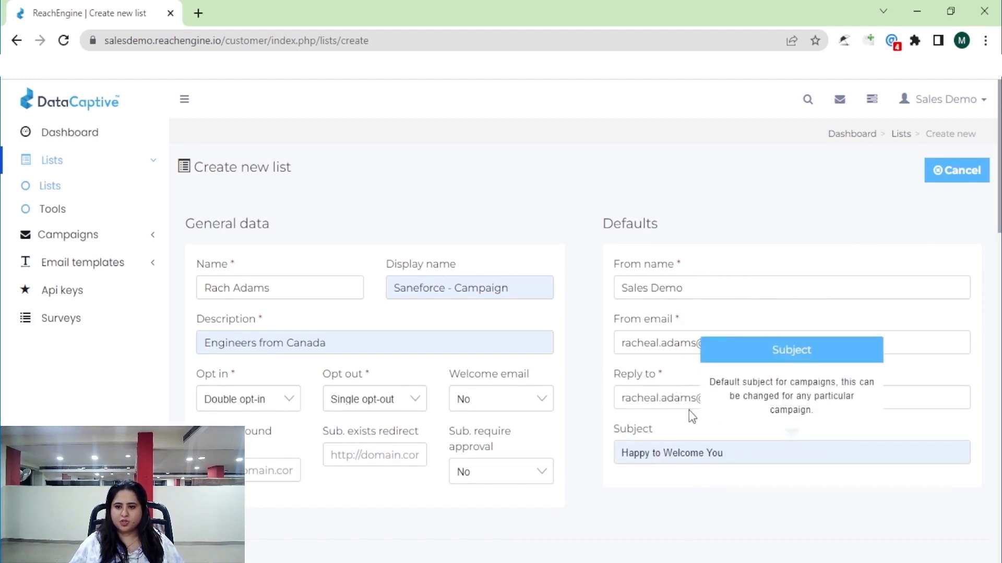
pyautogui.click(681, 338)
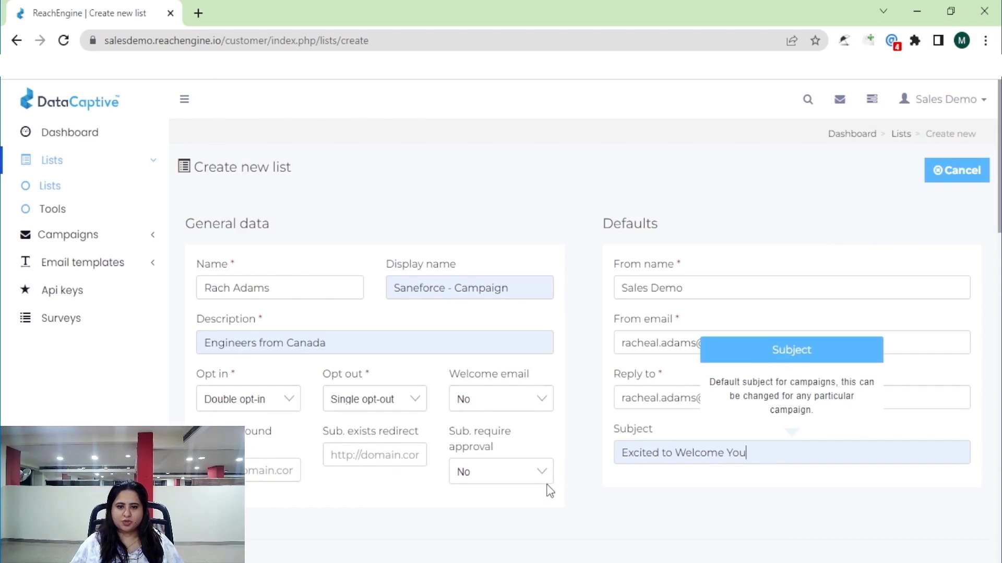
# Set Unsubscribe notifications to Yes and paste the notification e-mail address.
pyautogui.scroll(-3, 548, 436)
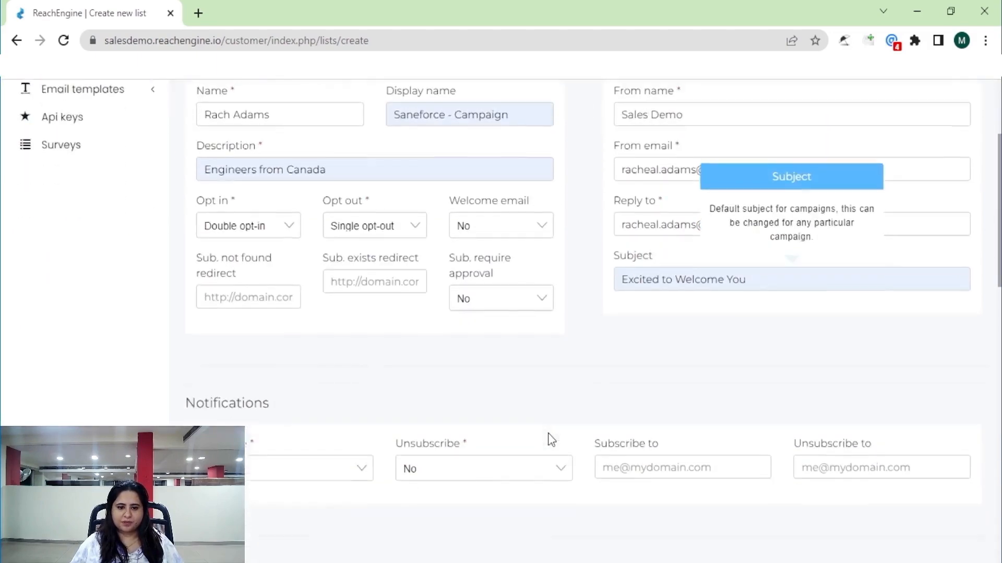
pyautogui.scroll(-4, 549, 437)
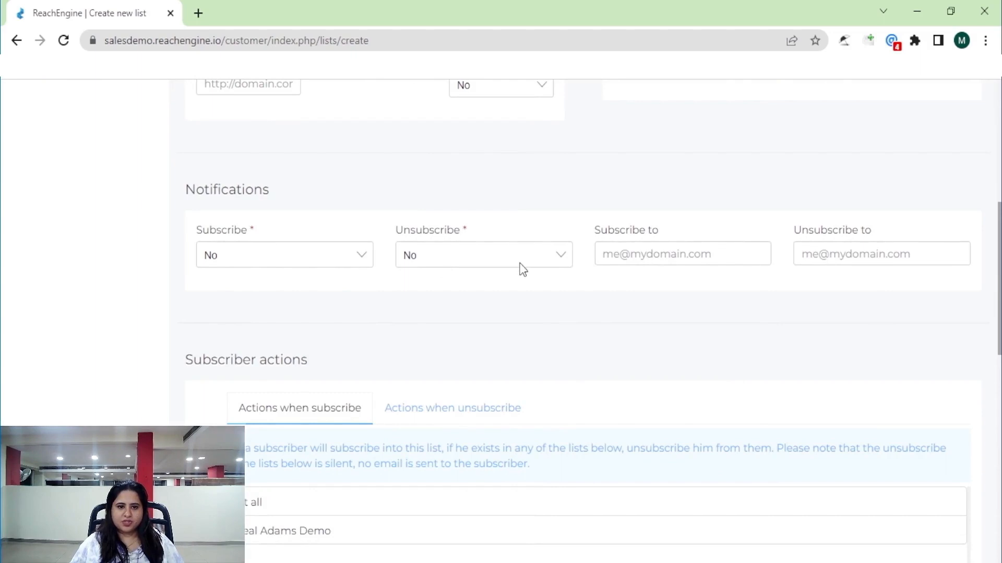
pyautogui.moveTo(523, 269)
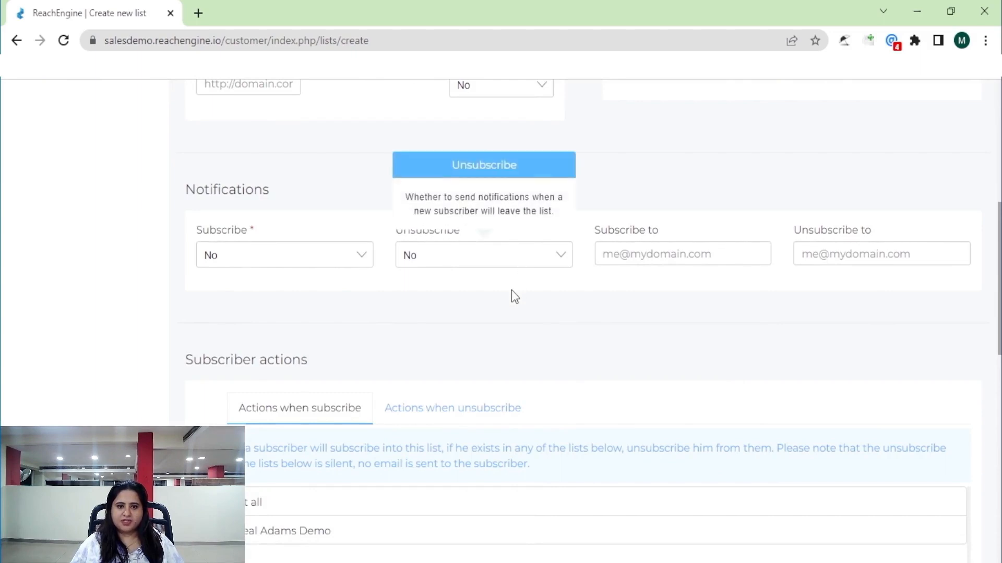
pyautogui.click(511, 290)
pyautogui.click(852, 250)
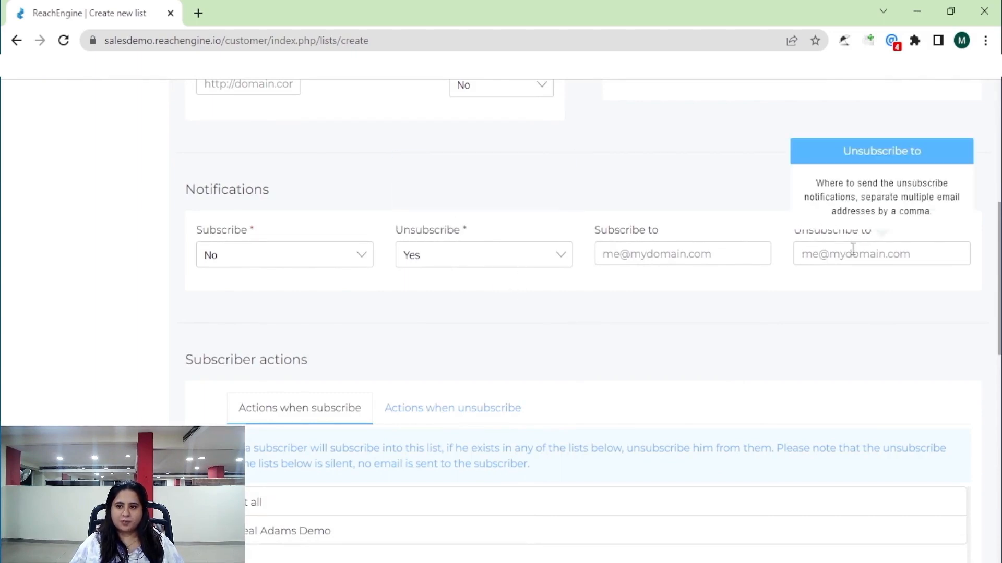
pyautogui.hotkey('ctrl', 'v')
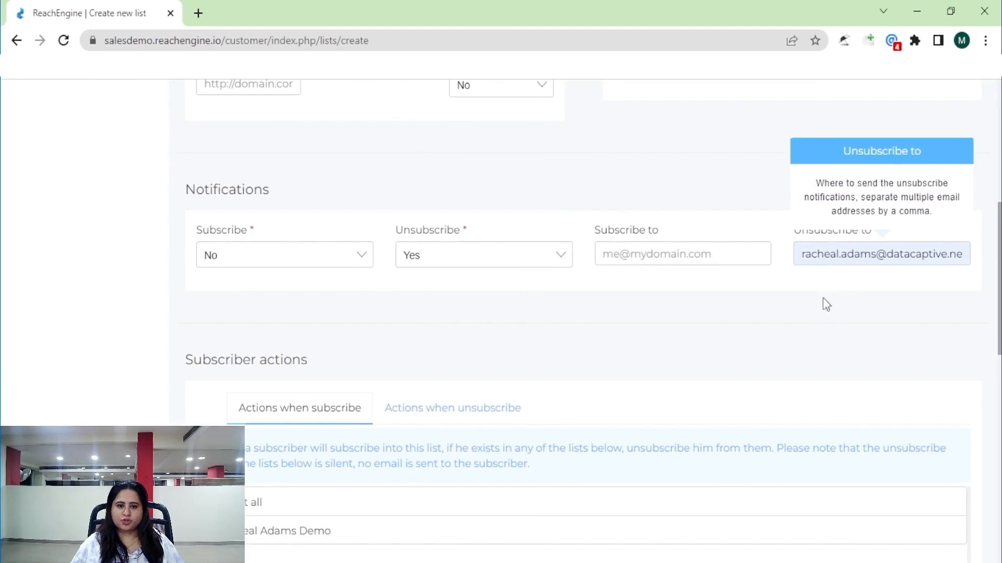
pyautogui.scroll(-10, 570, 346)
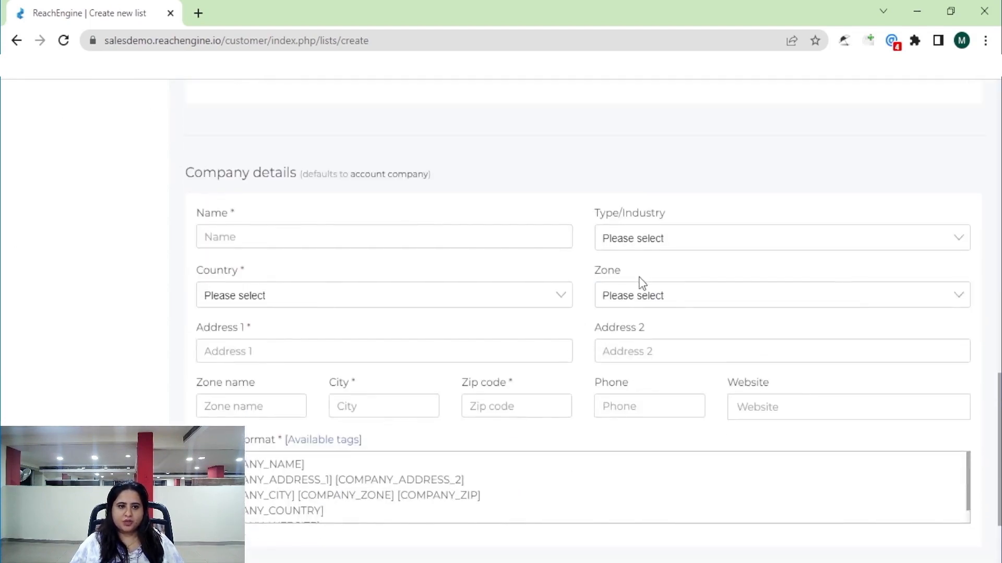
# Fill company details: ABC, Bahrain, address 558, zone Saneforce, city abc, zip 6969999.
pyautogui.click(335, 237)
pyautogui.click(248, 270)
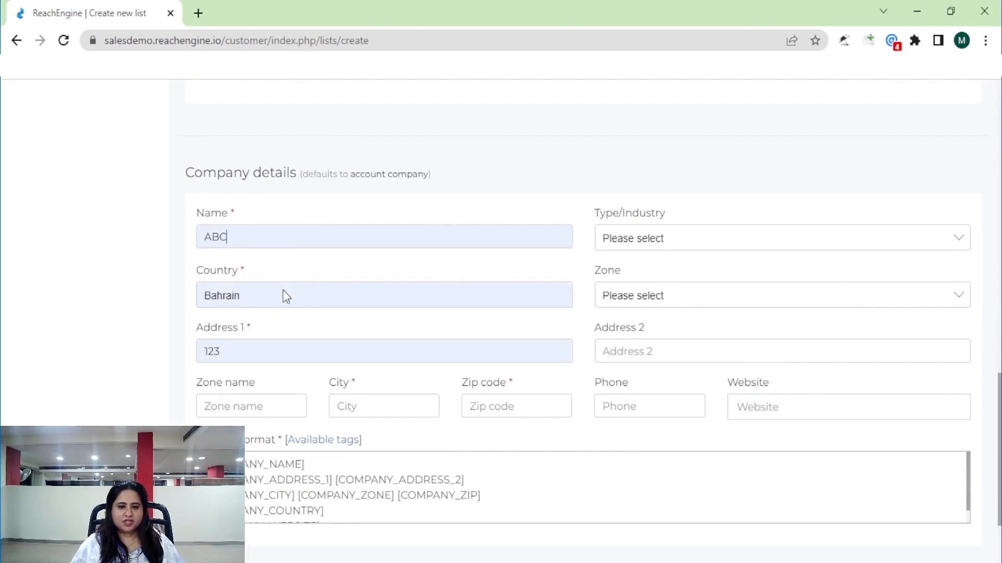
pyautogui.doubleClick(215, 348)
pyautogui.write('558')
pyautogui.click(360, 406)
pyautogui.click(364, 476)
pyautogui.moveTo(524, 406); pyautogui.dragTo(436, 406)
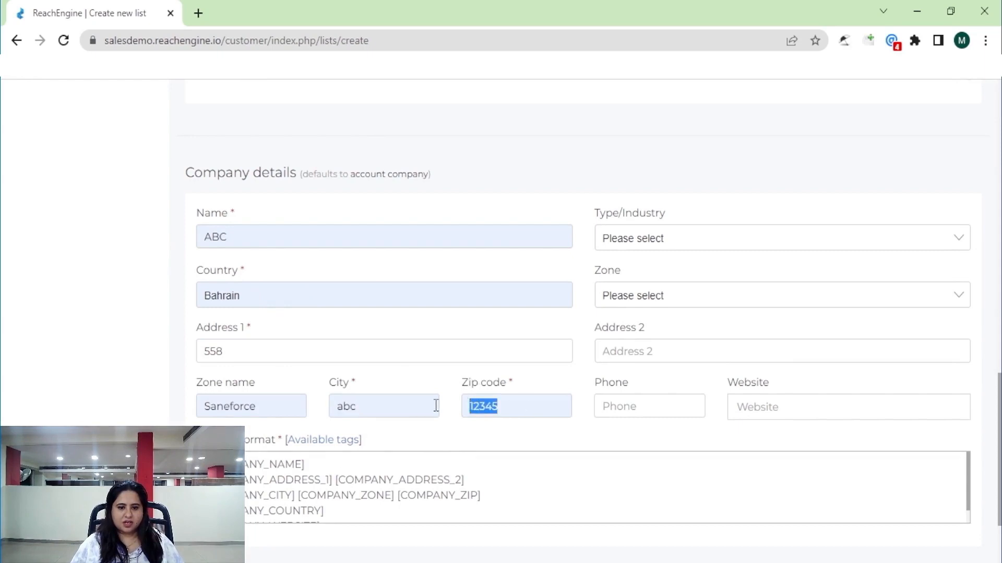
pyautogui.write('6969999')
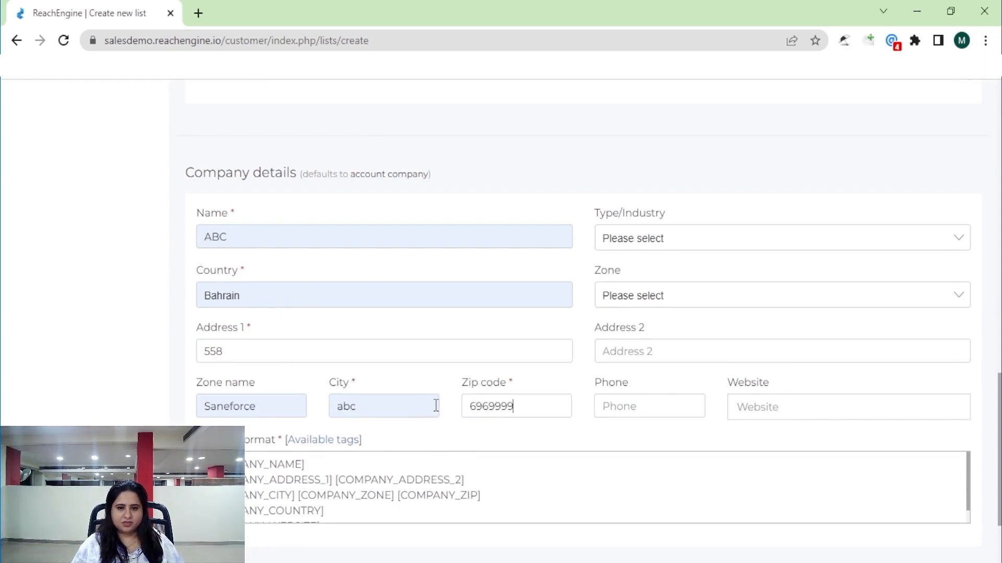
# Save the new list and return to the lists page.
pyautogui.scroll(-2, 392, 423)
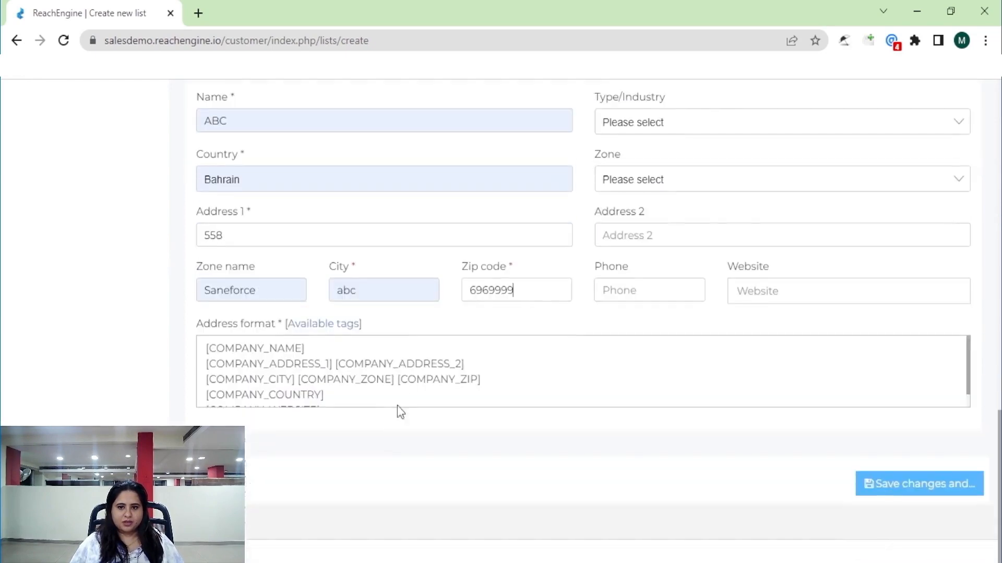
pyautogui.scroll(-1, 389, 364)
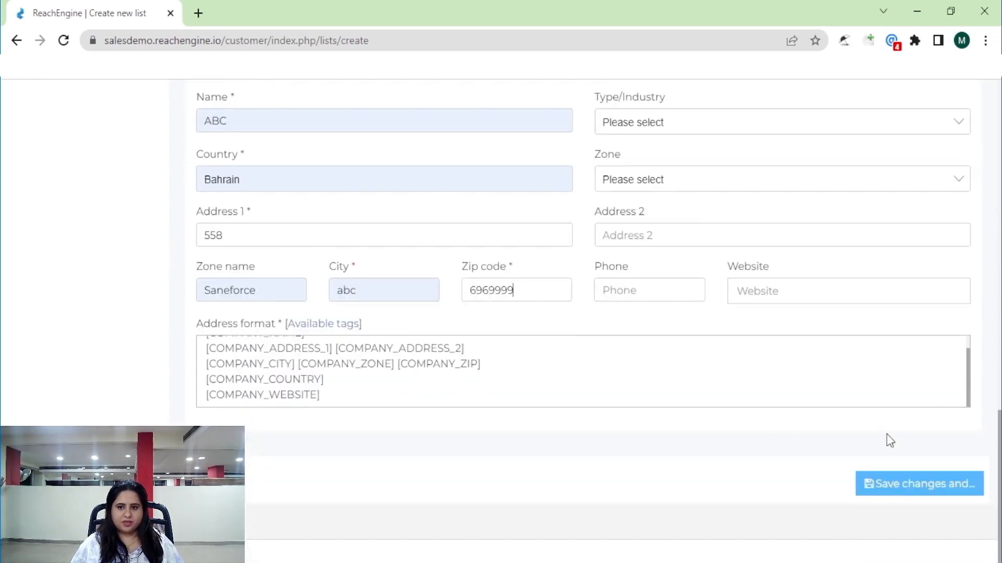
pyautogui.moveTo(894, 490)
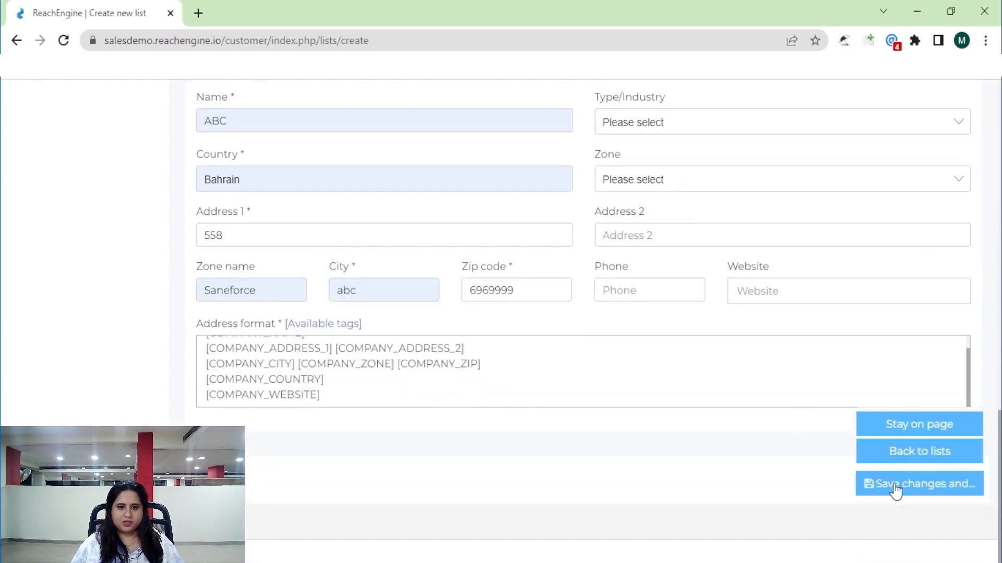
pyautogui.click(902, 452)
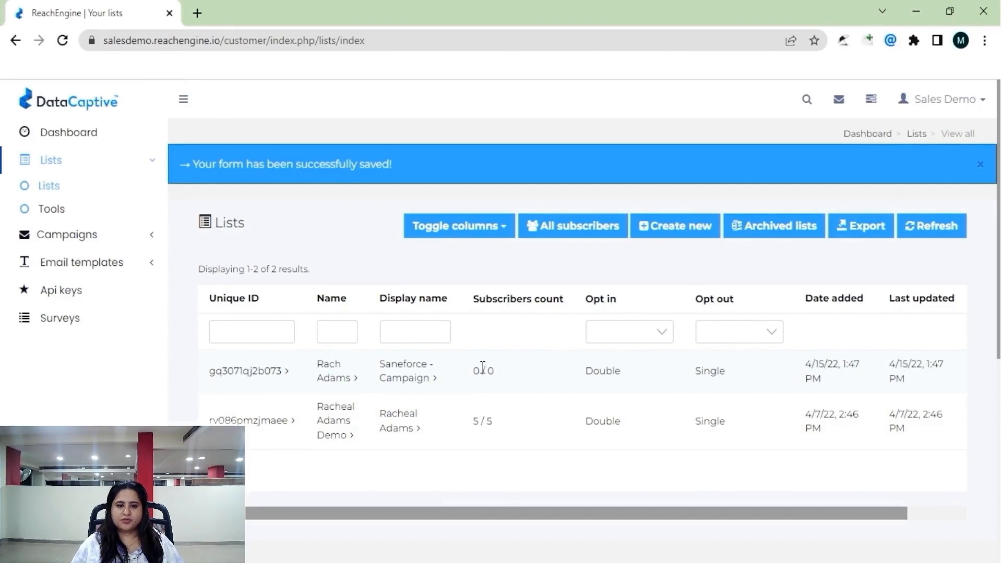
# Open the new list's overview, showing 0 subscribers and 3 custom fields.
pyautogui.click(331, 370)
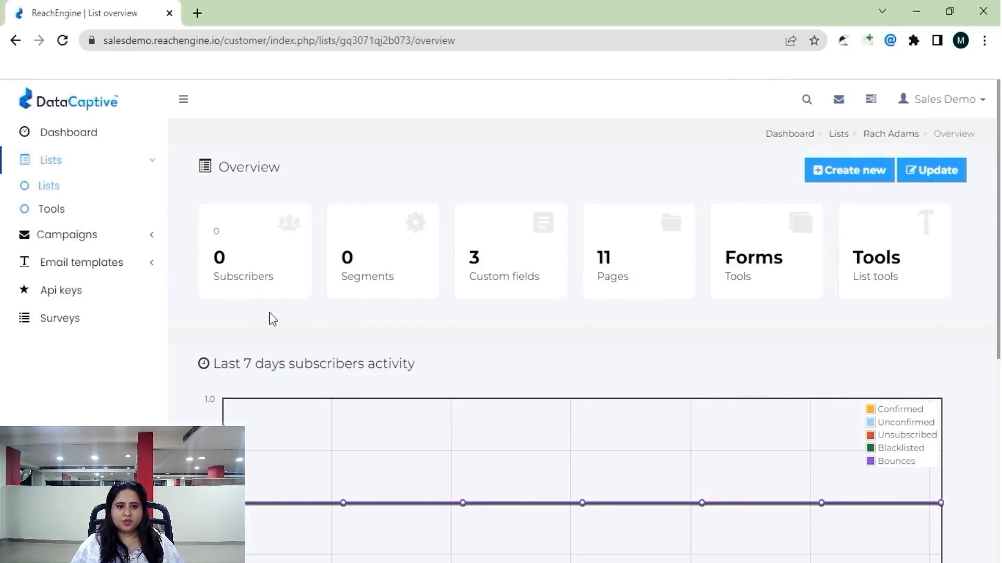
# Start adding a subscriber with Status Confirmed, then return to the empty subscribers page.
pyautogui.click(223, 257)
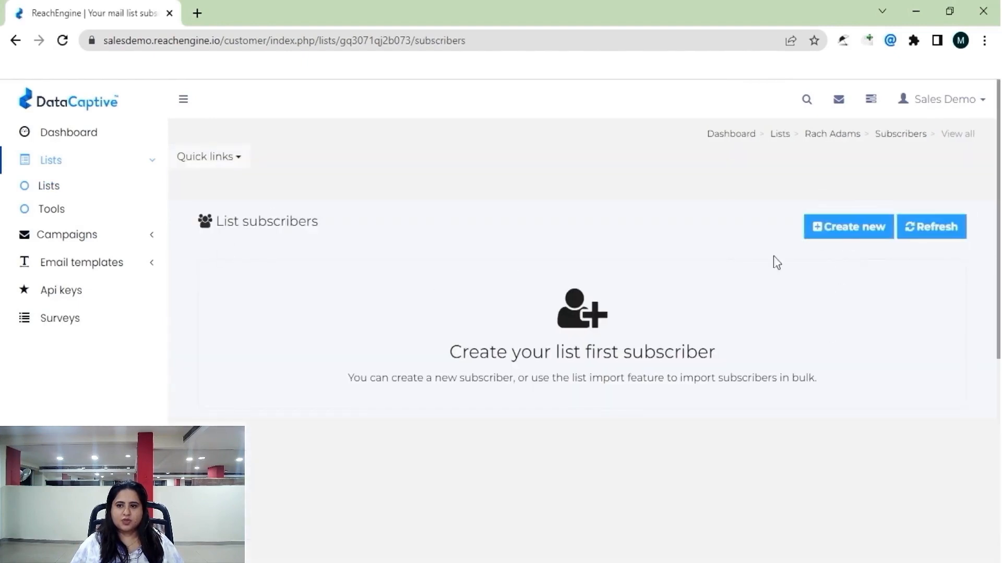
pyautogui.click(841, 233)
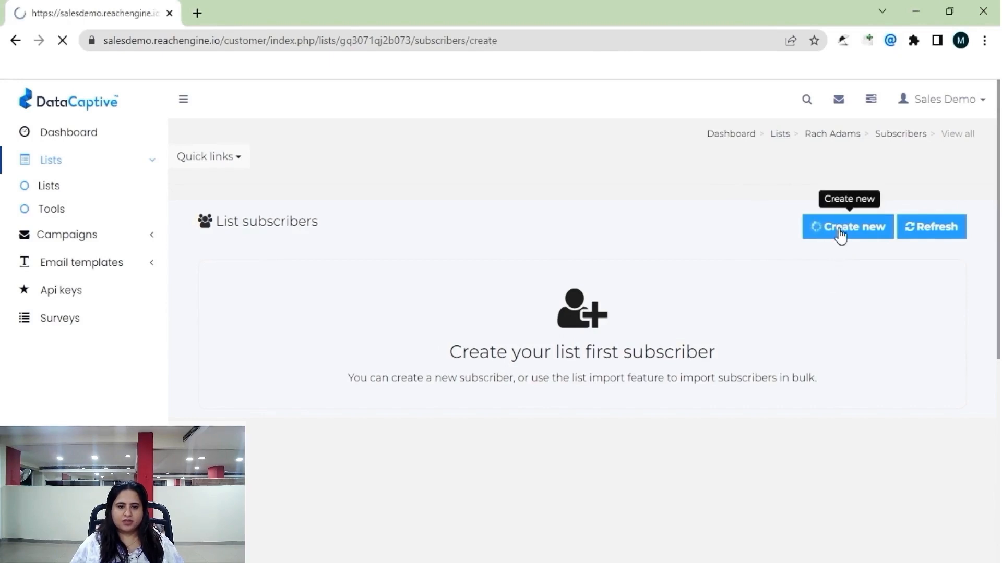
pyautogui.click(288, 229)
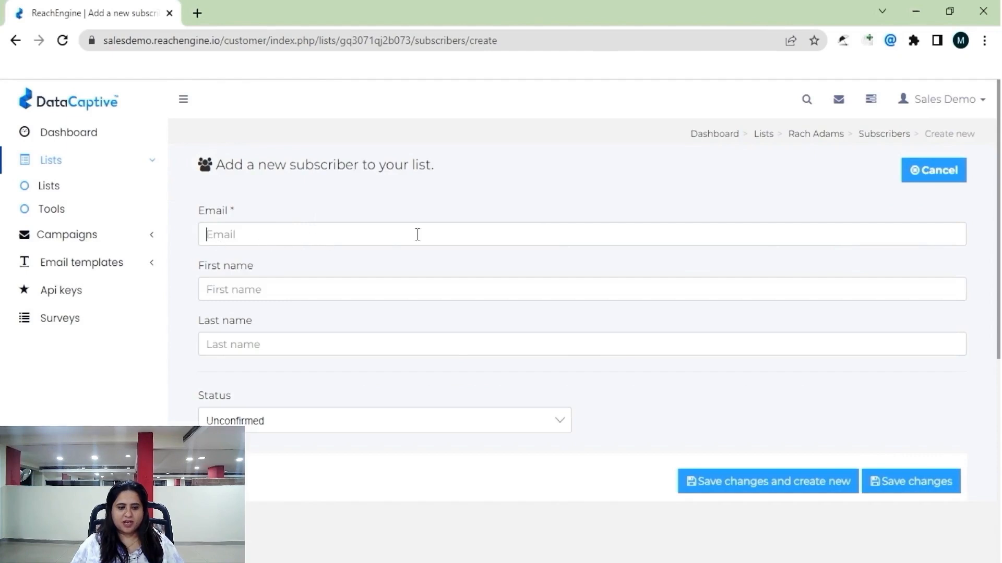
pyautogui.scroll(-3, 385, 443)
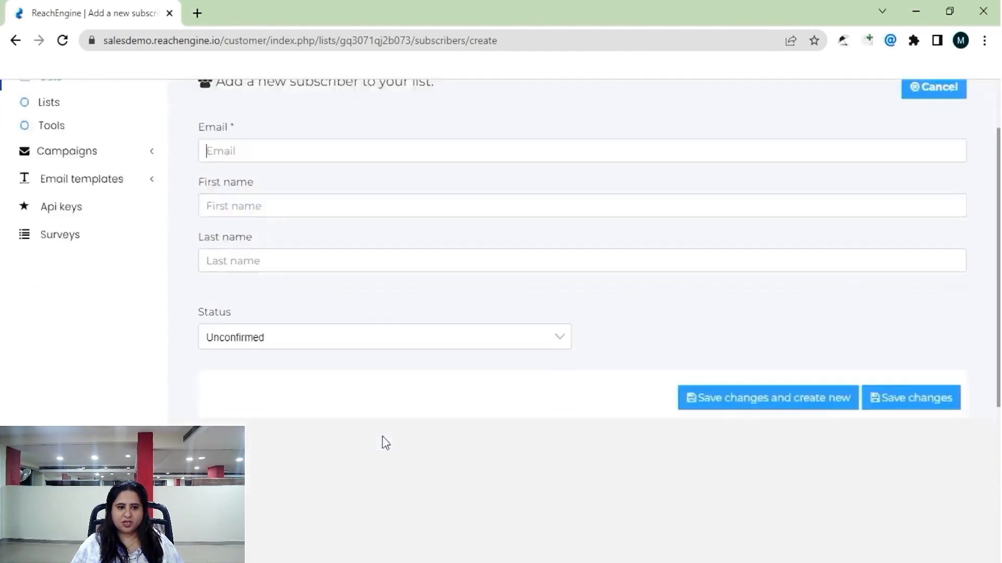
pyautogui.click(337, 282)
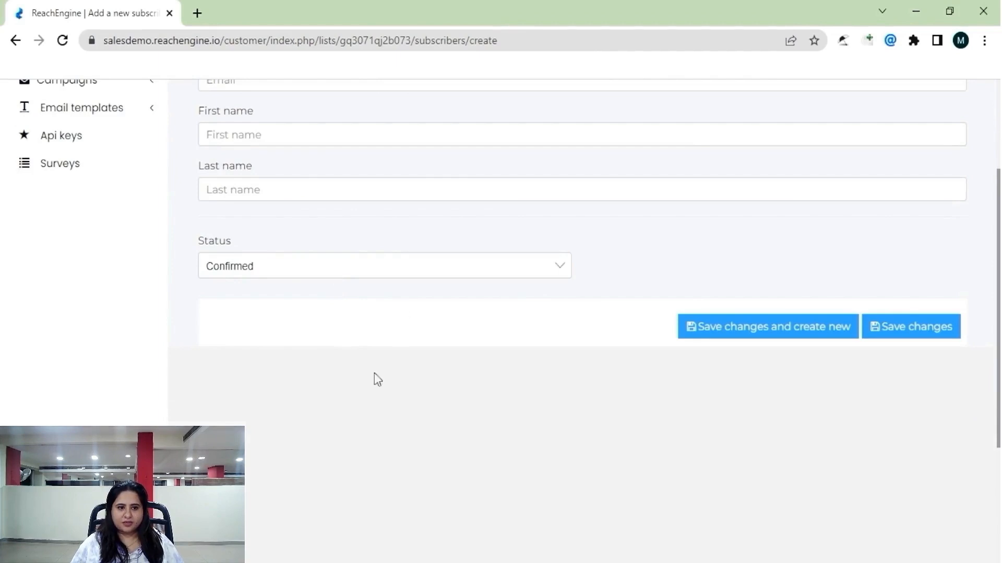
pyautogui.scroll(2, 379, 418)
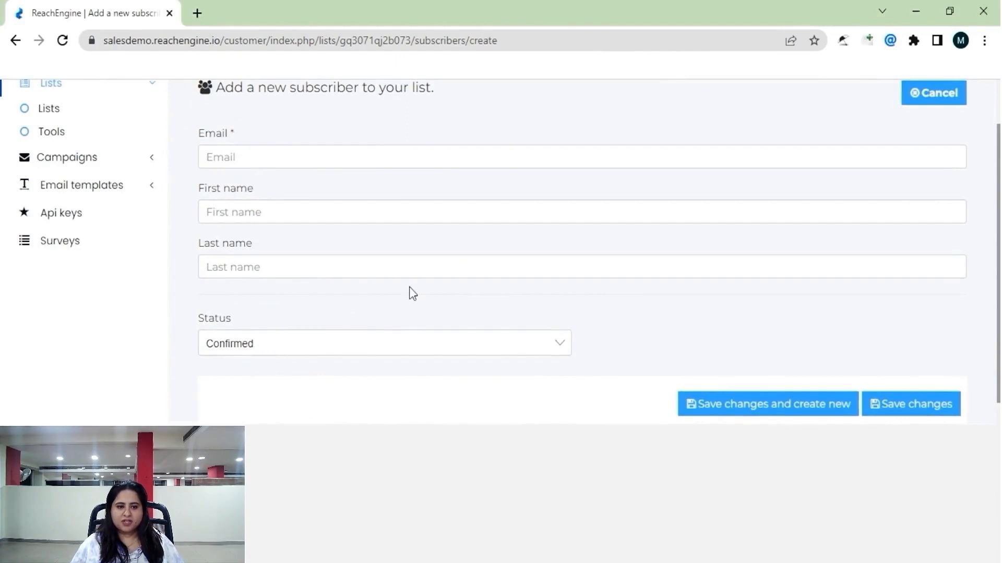
pyautogui.scroll(2, 412, 367)
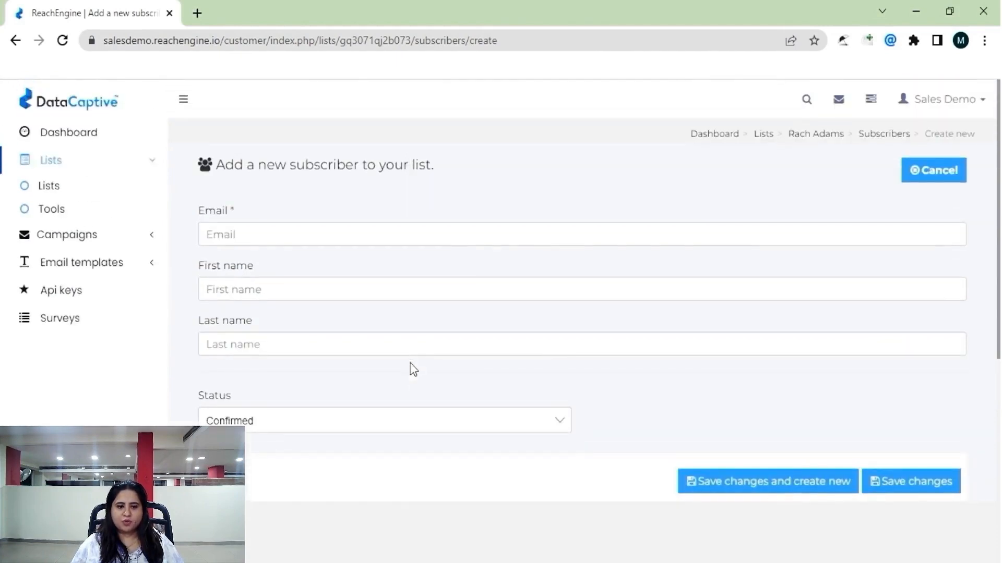
pyautogui.click(876, 134)
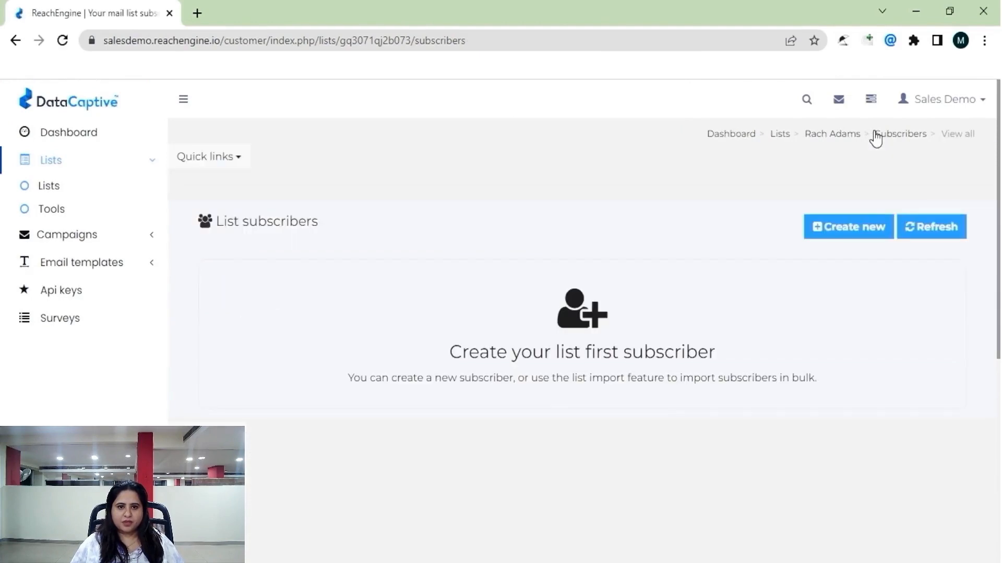
# Go to the list's Tools and open the Import subscribers options.
pyautogui.click(844, 134)
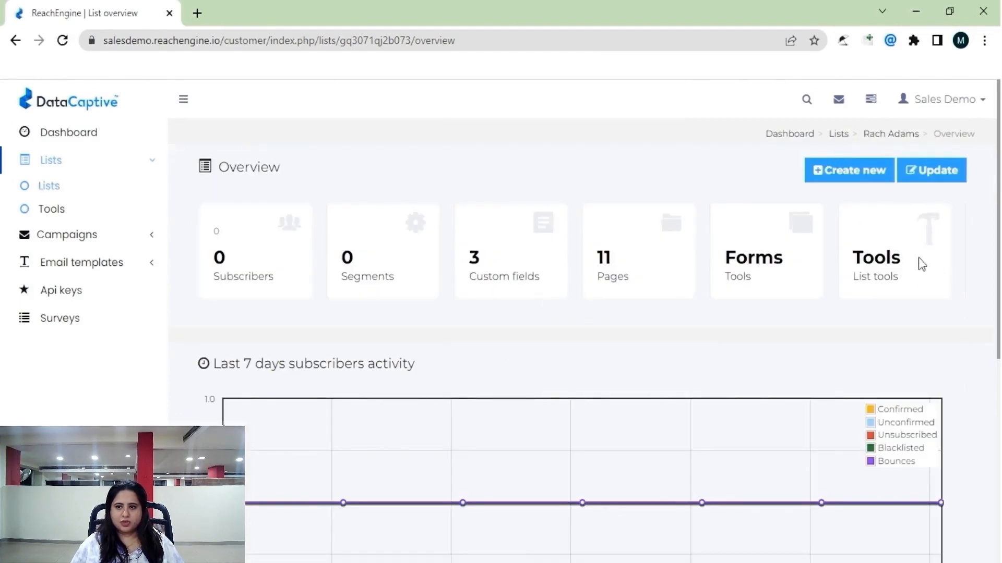
pyautogui.click(880, 260)
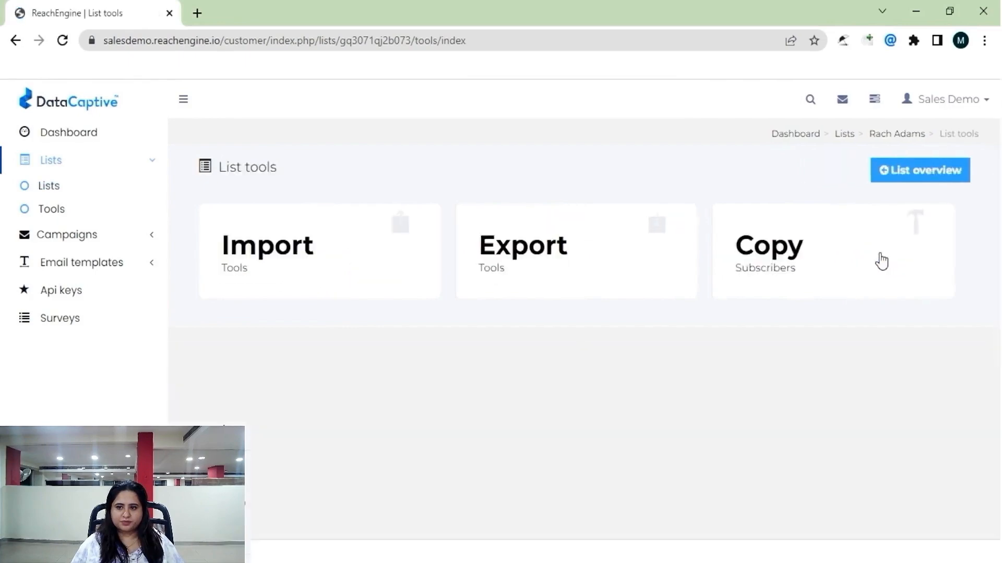
pyautogui.click(254, 256)
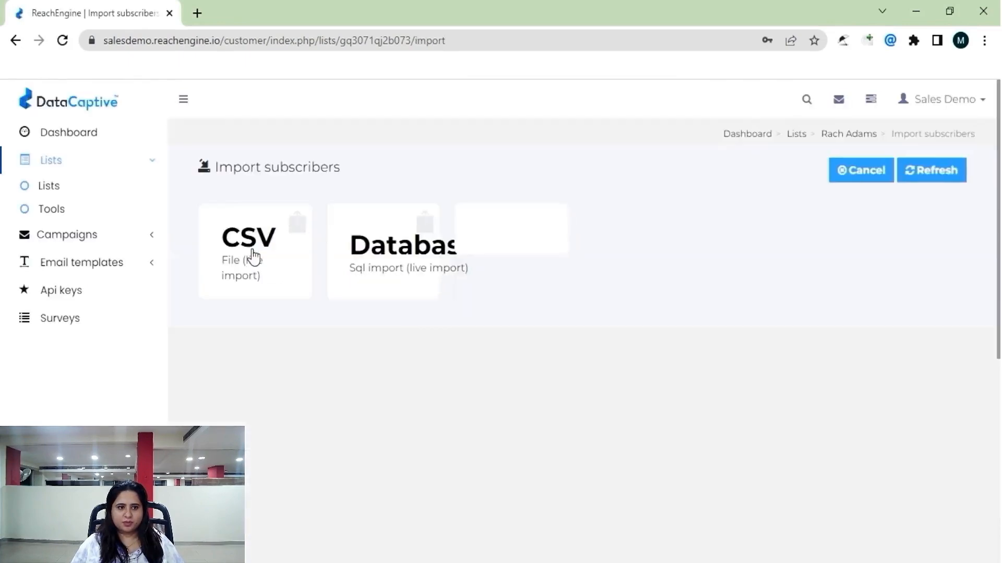
# Upload Demo.csv as a CSV import, processing all 5 subscribers with 0 errors.
pyautogui.click(253, 254)
pyautogui.click(329, 409)
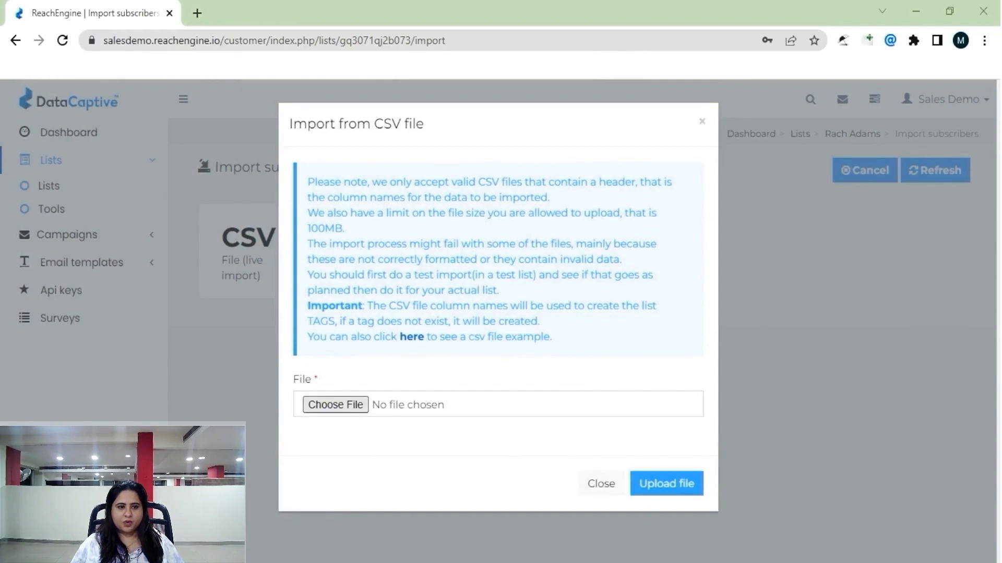
pyautogui.click(381, 340)
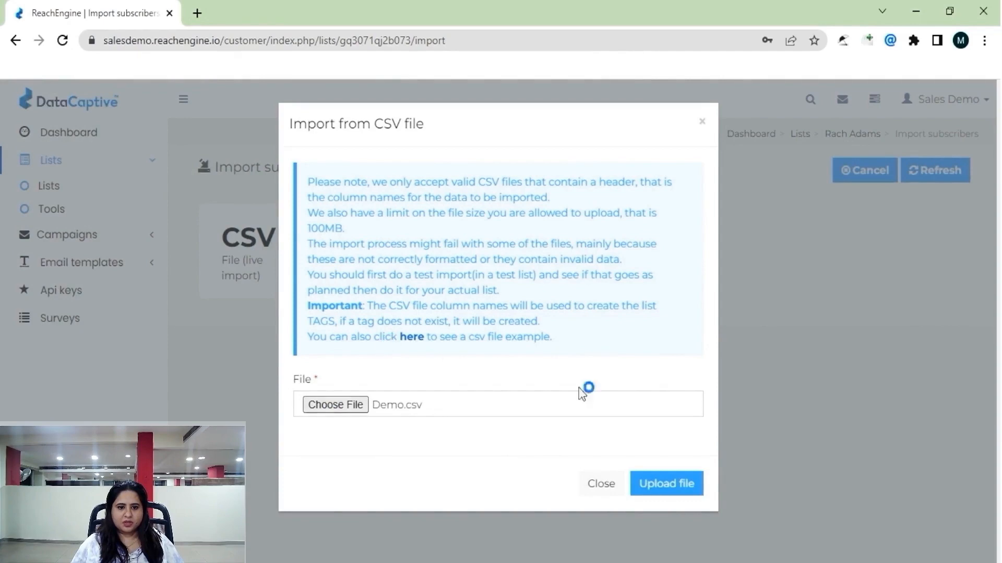
pyautogui.click(659, 493)
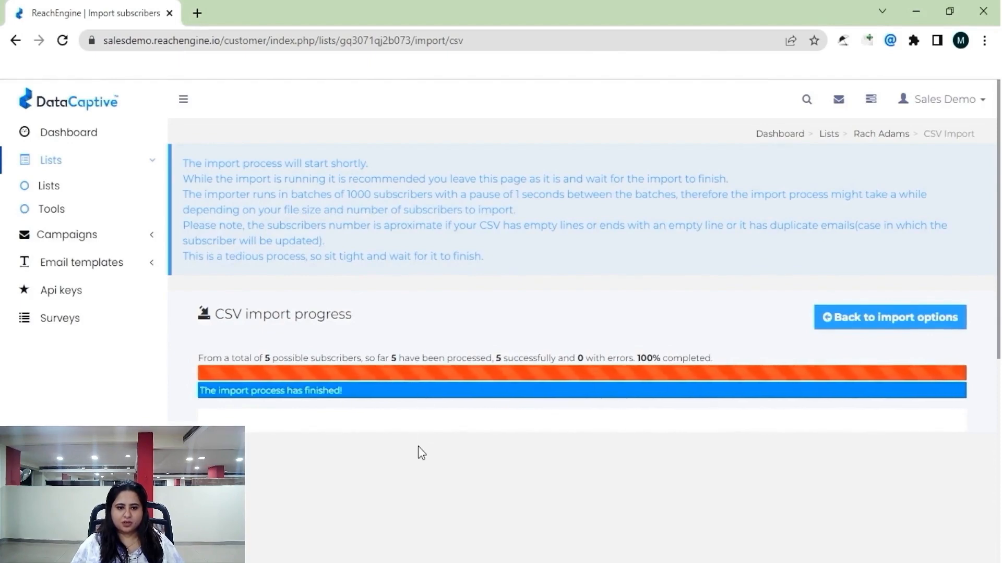
# Confirm the new list now has 5 subscribers, then view All campaigns.
pyautogui.click(48, 159)
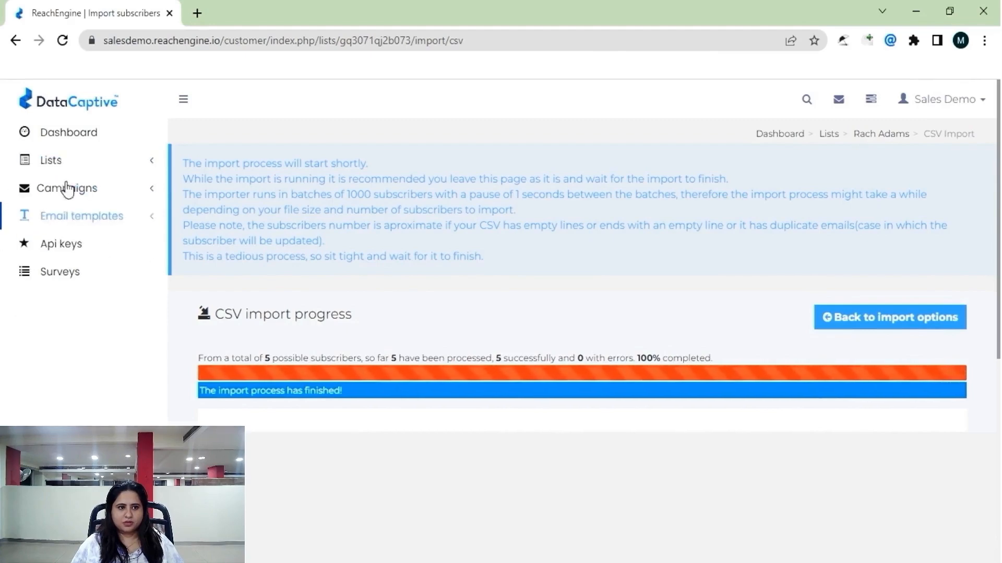
pyautogui.click(67, 165)
pyautogui.click(49, 189)
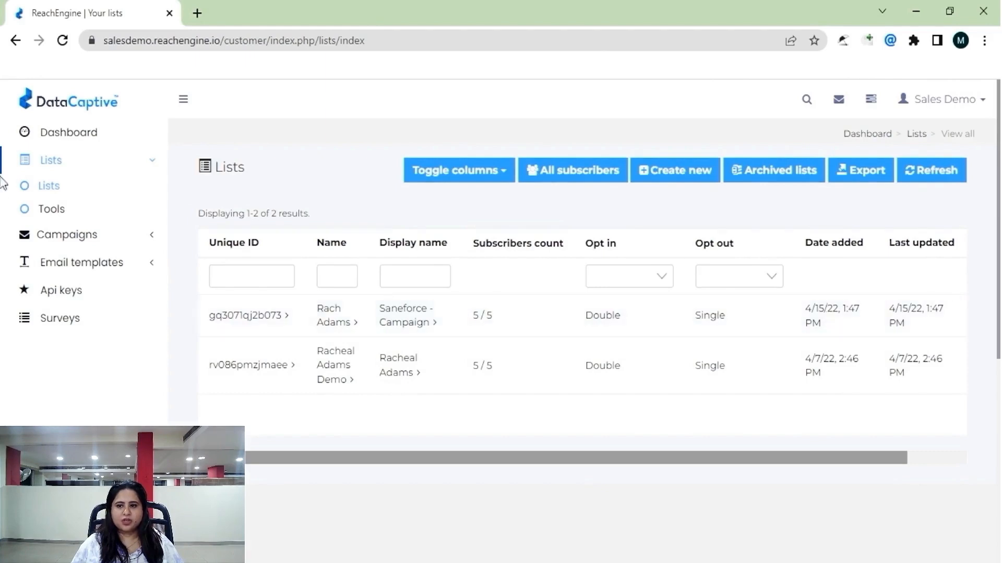
pyautogui.click(78, 235)
pyautogui.click(68, 219)
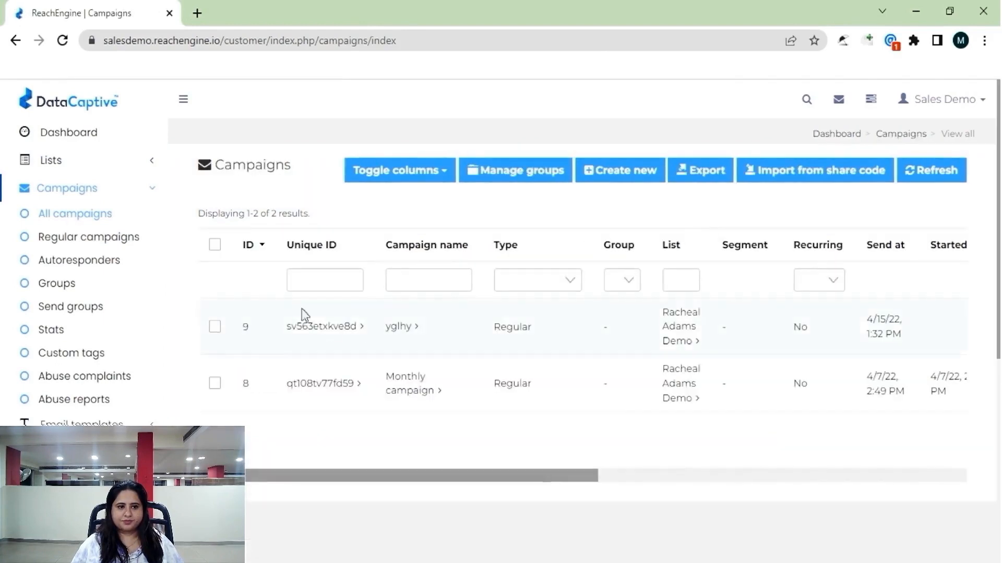
# Create a Regular campaign named 'Saneforce - Campaign' targeting the new list.
pyautogui.click(599, 174)
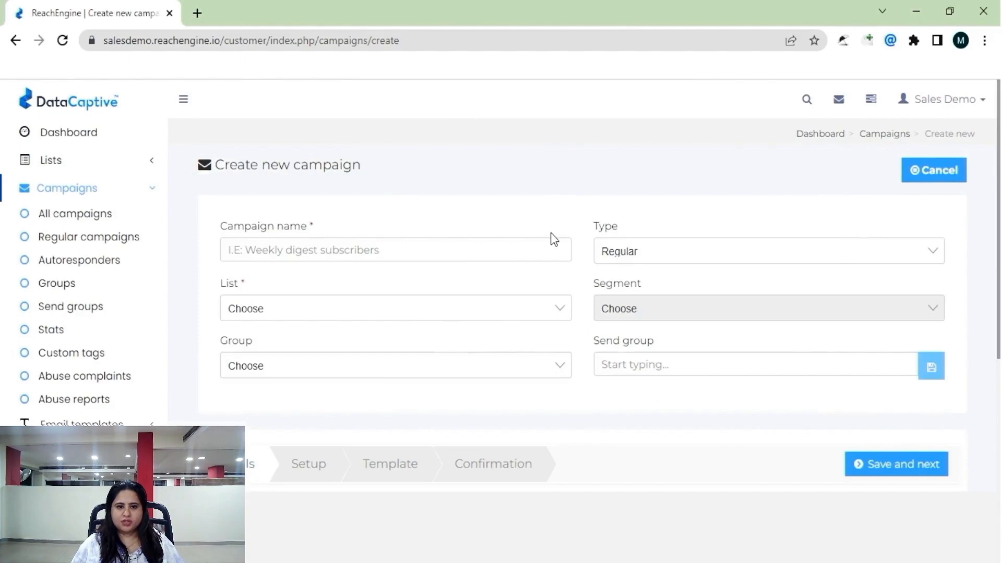
pyautogui.click(346, 249)
pyautogui.write('Saneforce - Campaign 2')
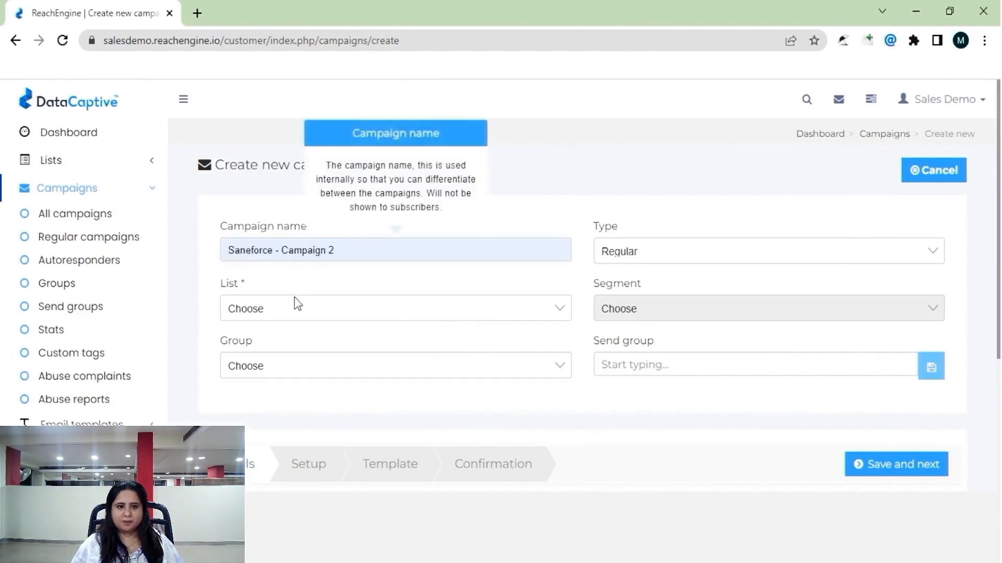
pyautogui.press('BackSpace')
pyautogui.press('BackSpace')
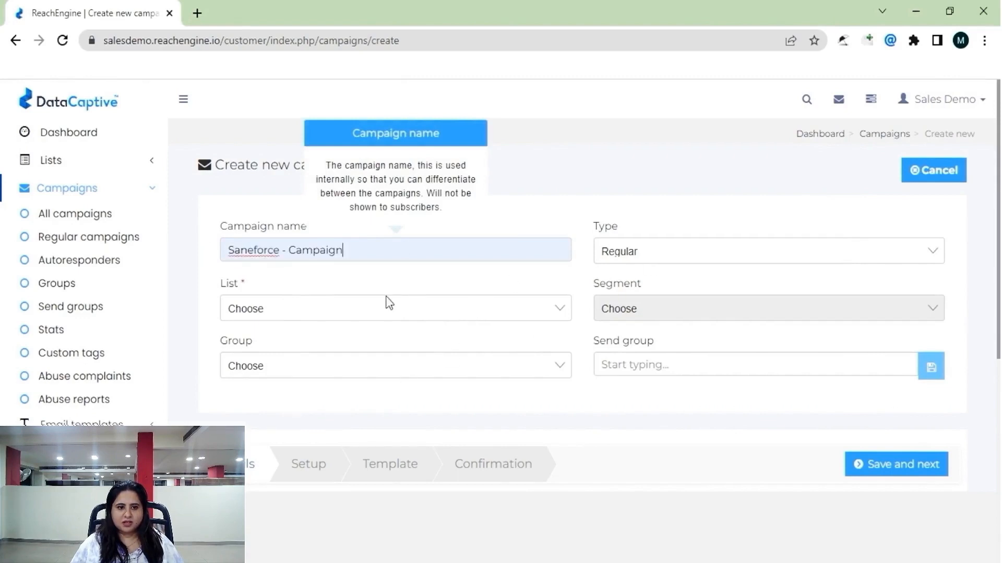
pyautogui.scroll(-1, 444, 293)
pyautogui.click(312, 230)
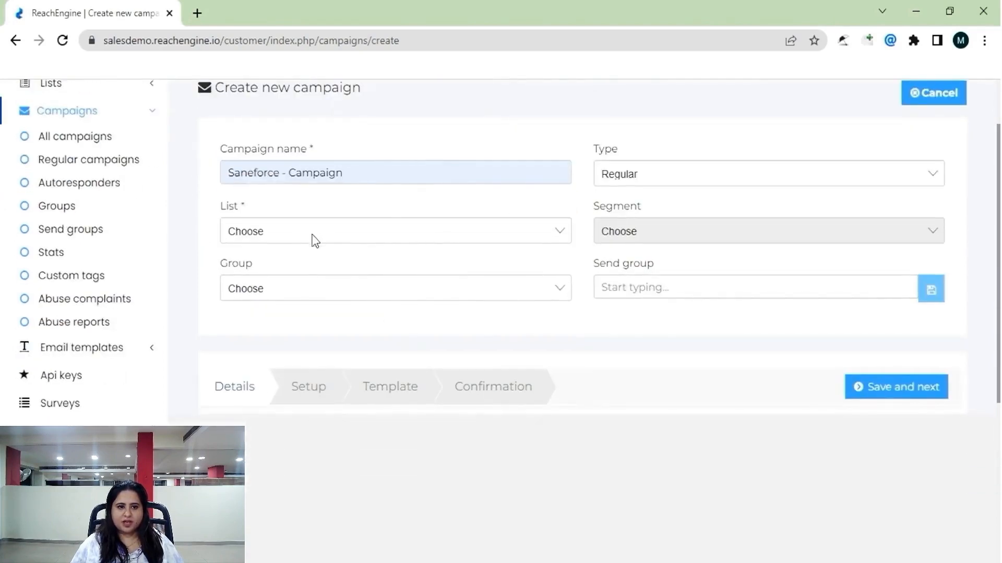
pyautogui.click(308, 265)
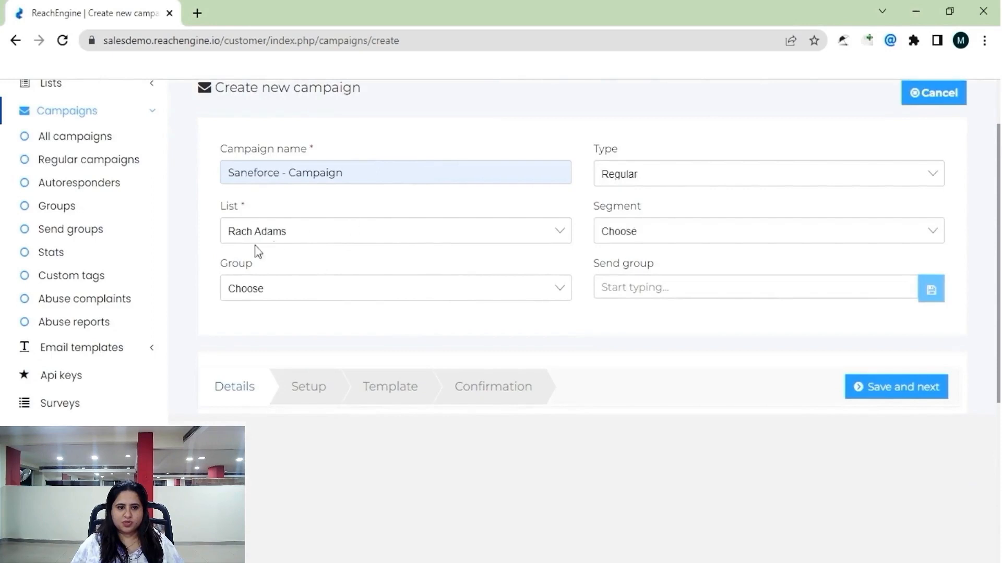
pyautogui.scroll(1, 679, 277)
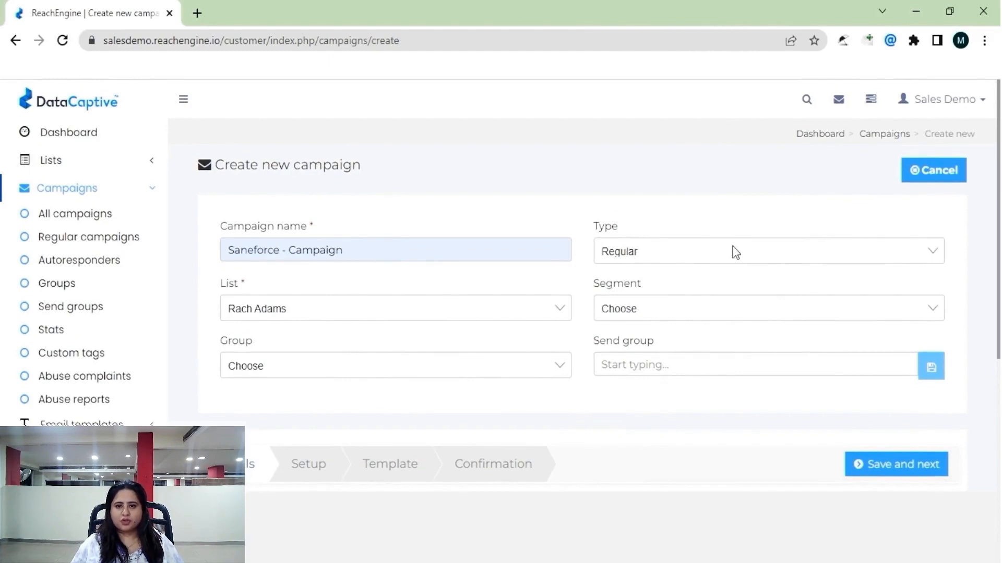
pyautogui.scroll(-2, 662, 297)
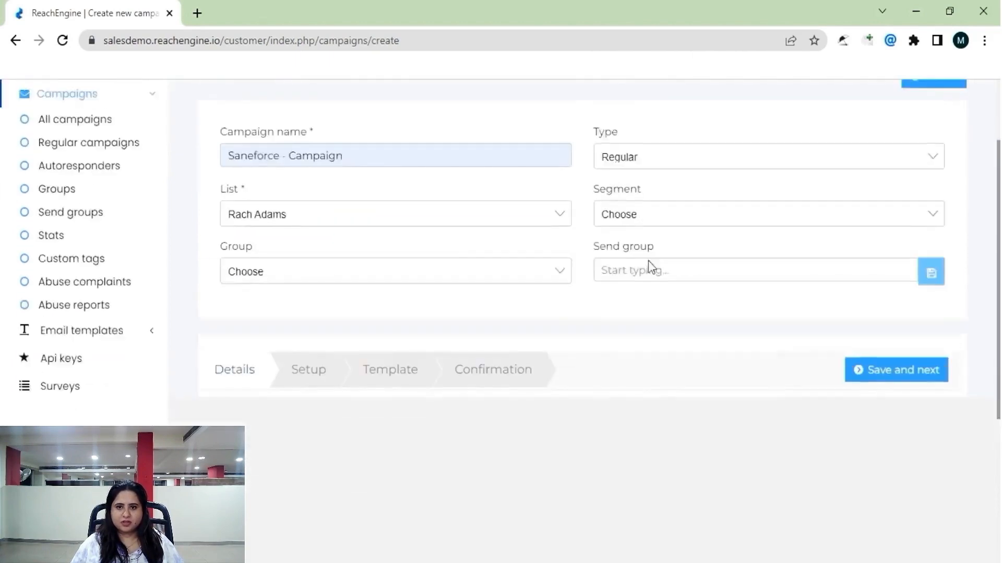
pyautogui.scroll(1, 731, 323)
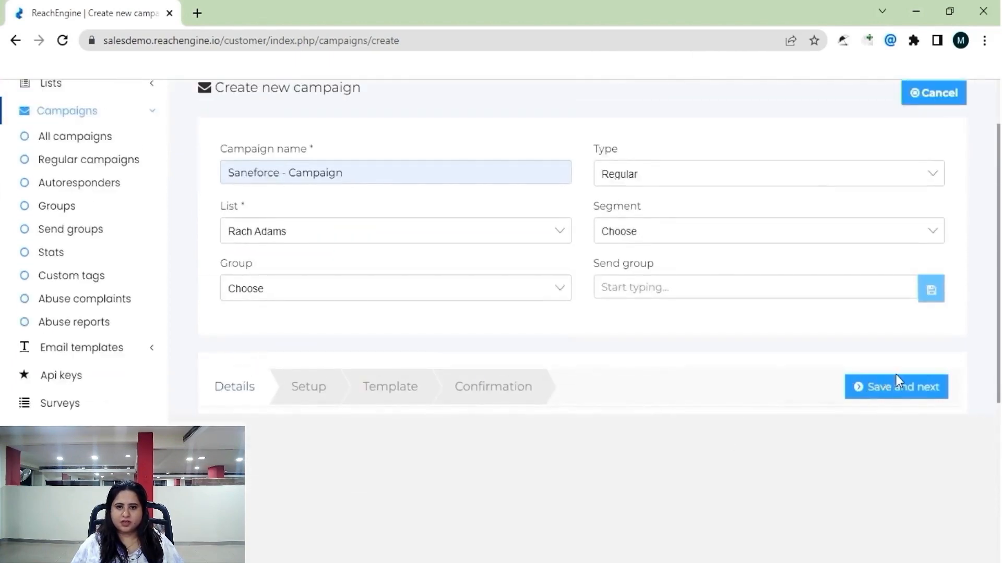
# Save the campaign details and review the sender name and reply-to address in setup.
pyautogui.click(885, 397)
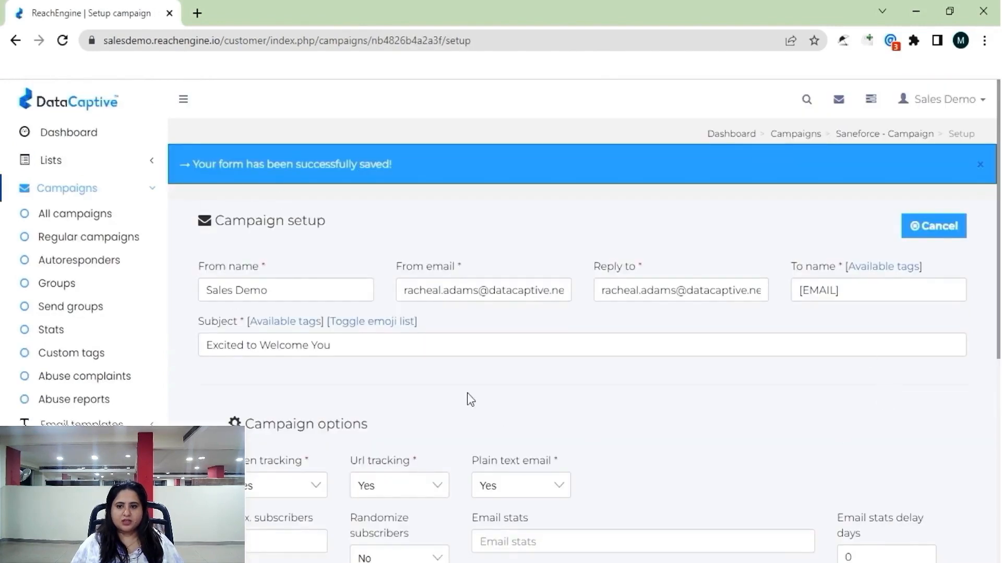
pyautogui.scroll(-1, 468, 400)
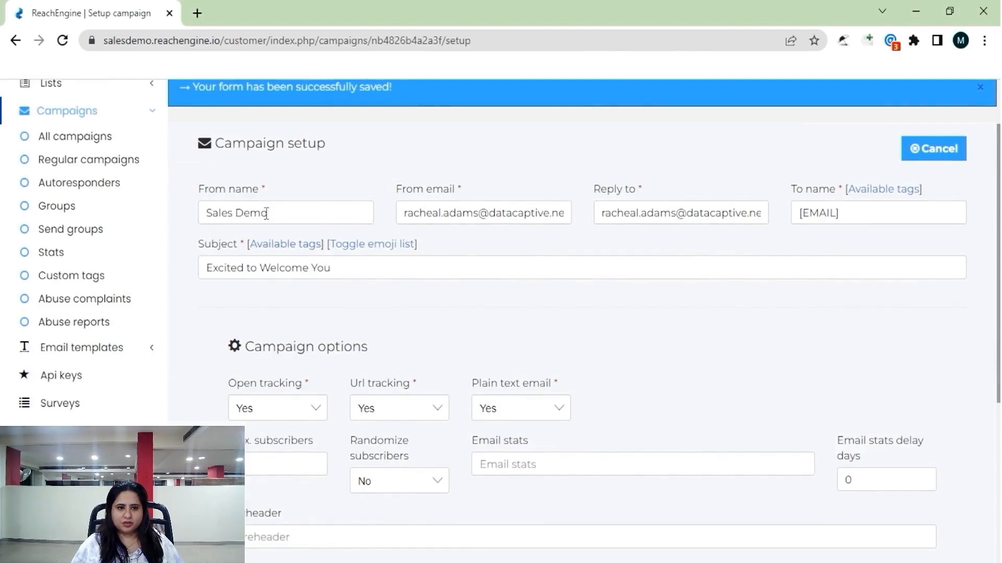
pyautogui.moveTo(266, 213); pyautogui.dragTo(187, 217)
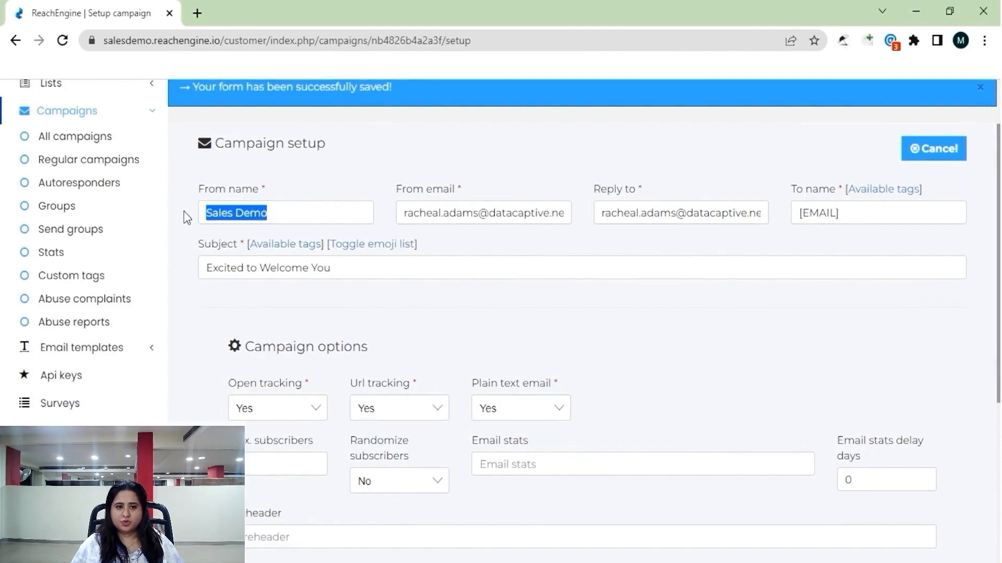
pyautogui.click(397, 213)
pyautogui.moveTo(603, 213); pyautogui.dragTo(700, 212)
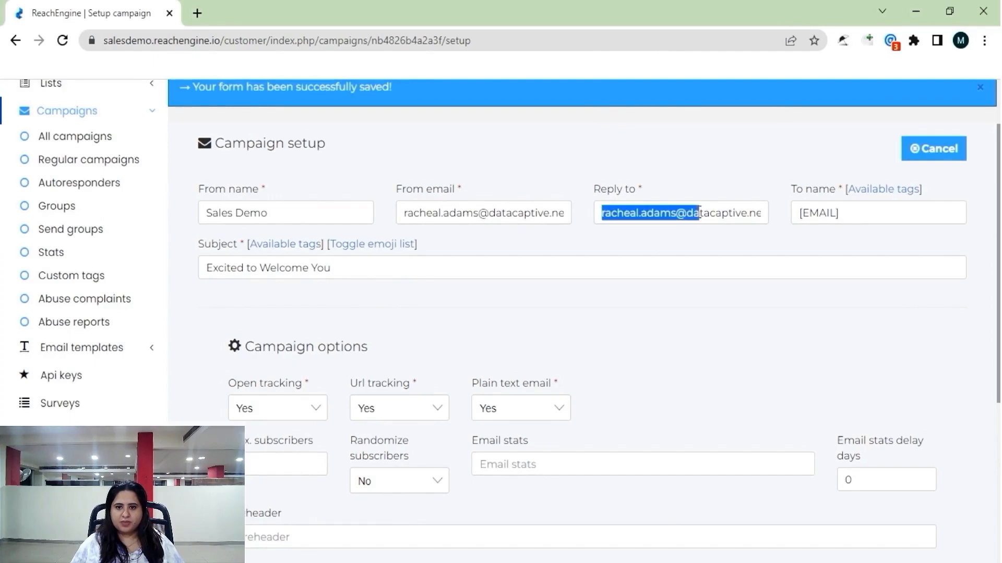
# Reveal the additional campaign options and save the setup to reach the template step.
pyautogui.scroll(-3, 365, 329)
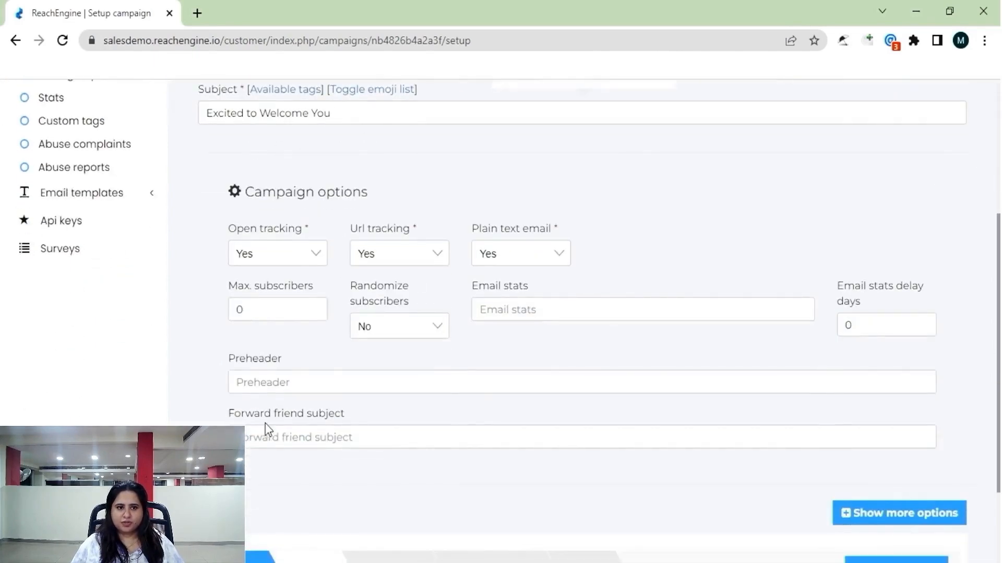
pyautogui.scroll(-2, 263, 373)
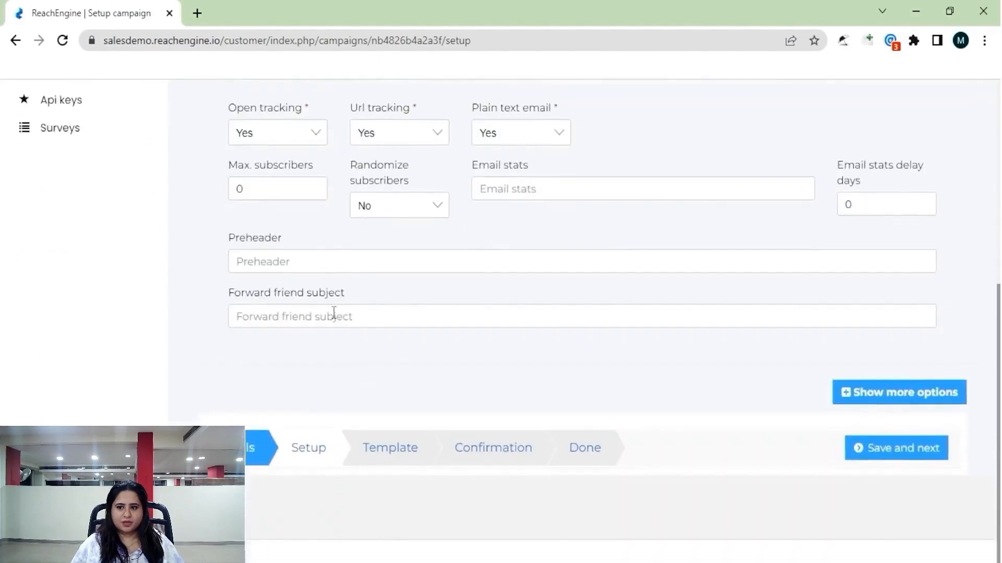
pyautogui.click(888, 393)
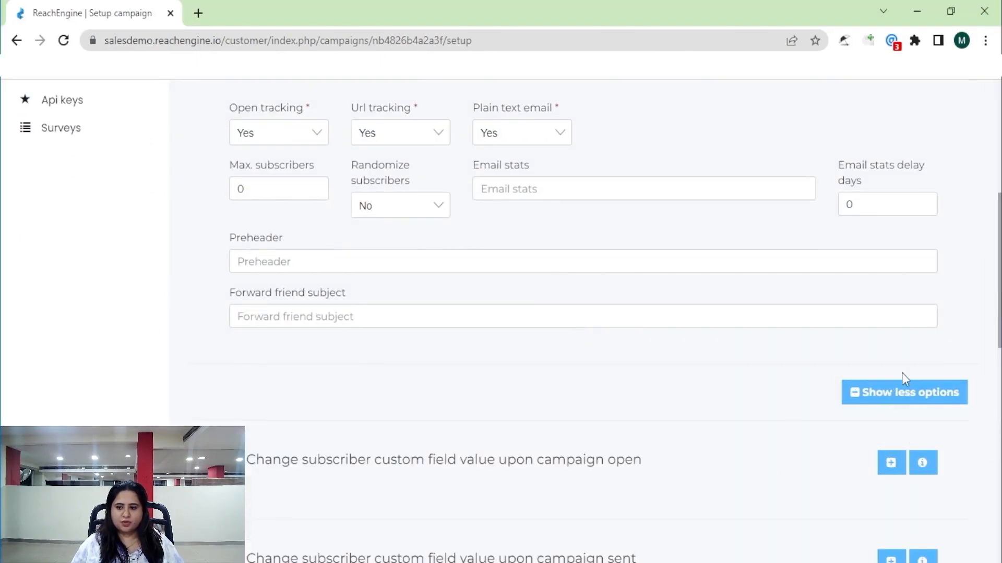
pyautogui.scroll(-10, 470, 436)
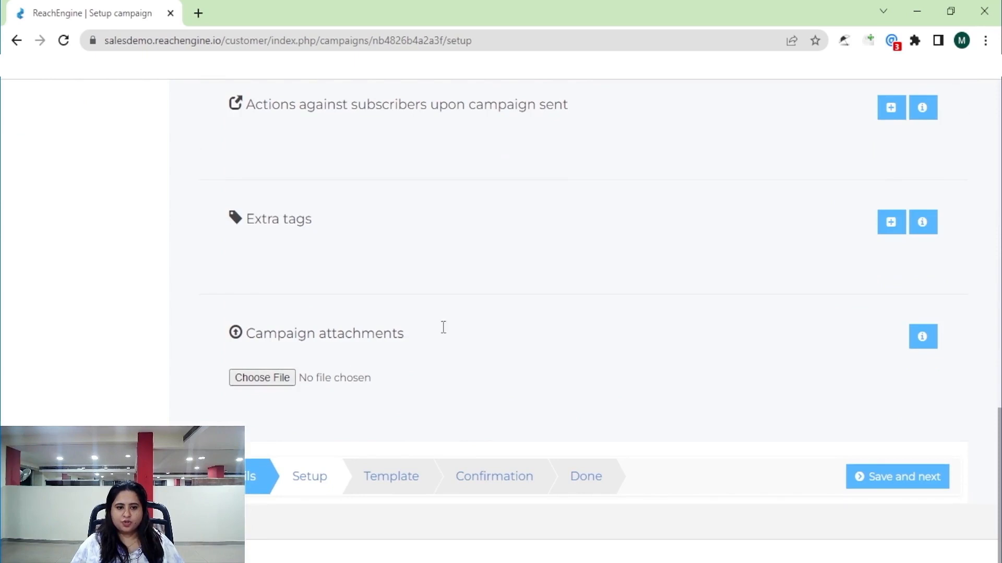
pyautogui.click(914, 490)
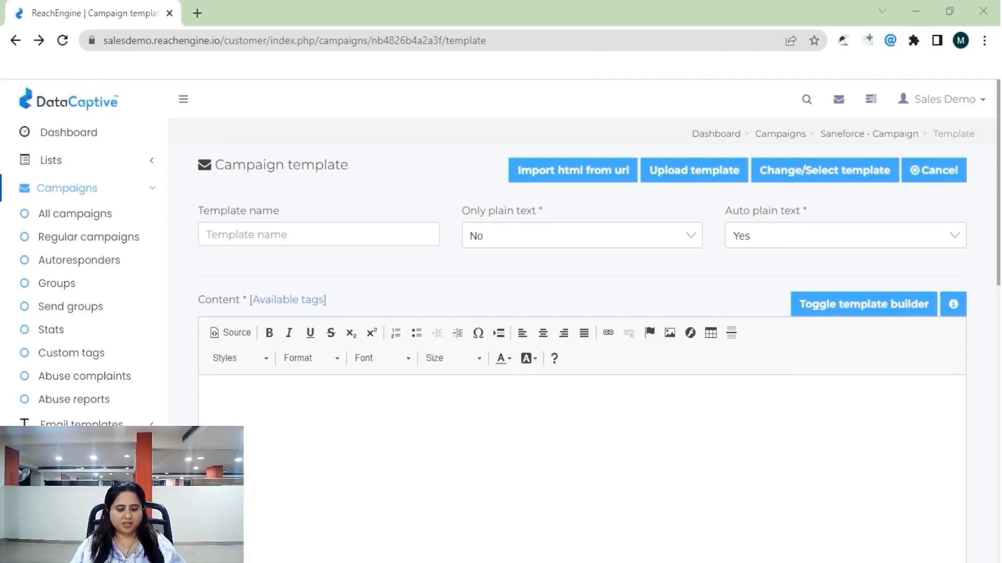
# Empty the email content after a test paste and start a template archive upload.
pyautogui.click(320, 401)
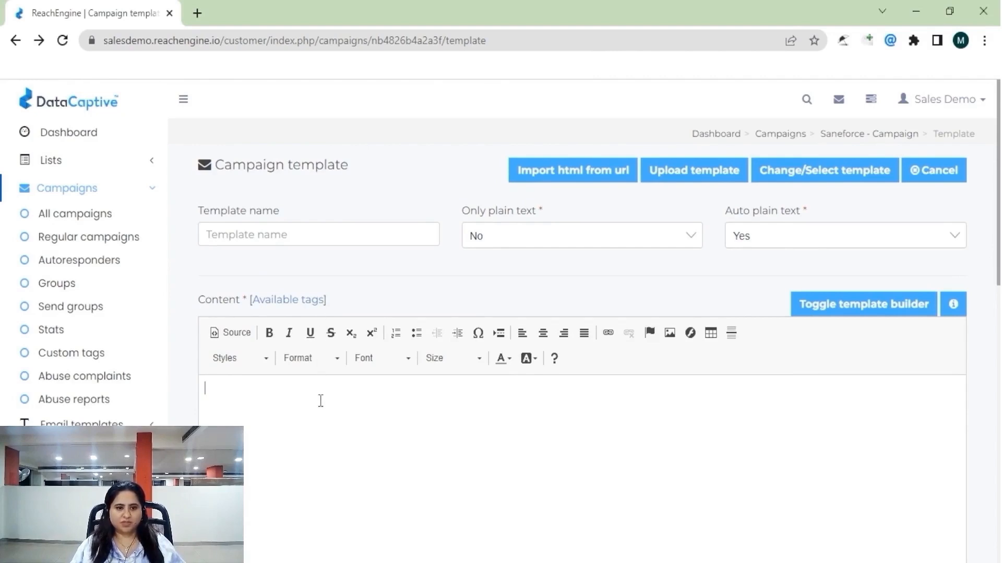
pyautogui.hotkey('ctrl', 'v')
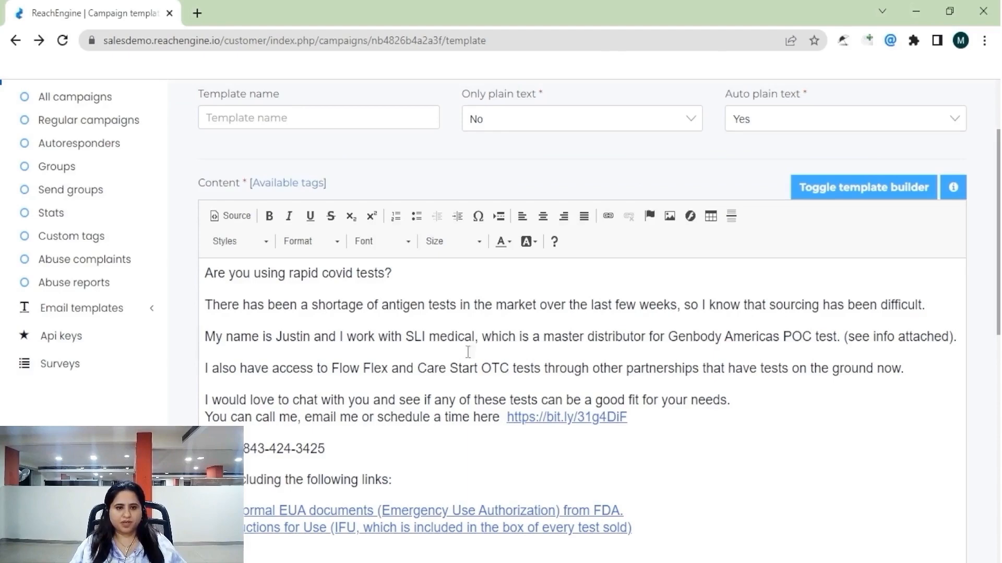
pyautogui.hotkey('ctrl', 'a')
pyautogui.press('Delete')
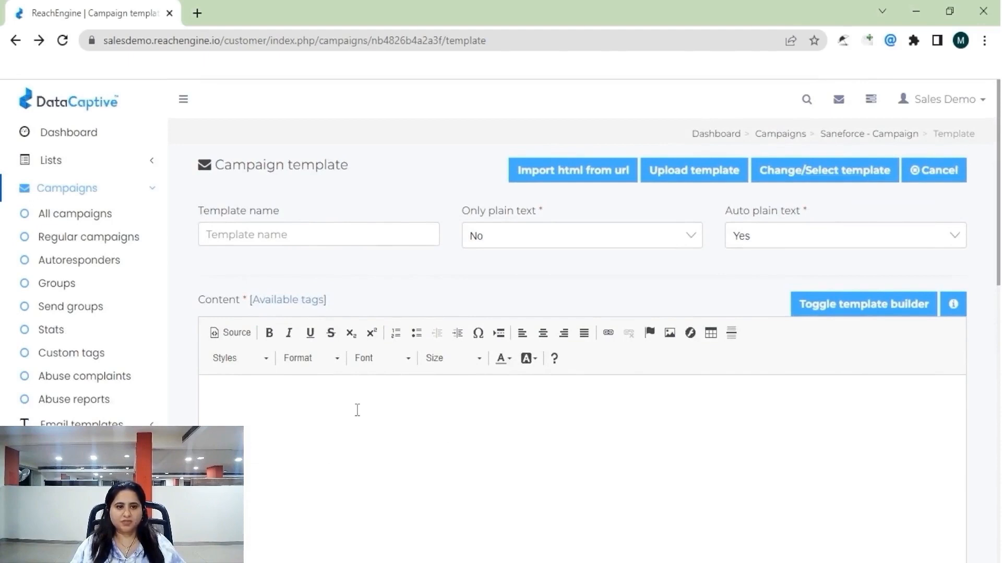
pyautogui.click(669, 173)
# Upload Wyoder Auction.zip as the template and scroll through the loaded auction email.
pyautogui.click(354, 270)
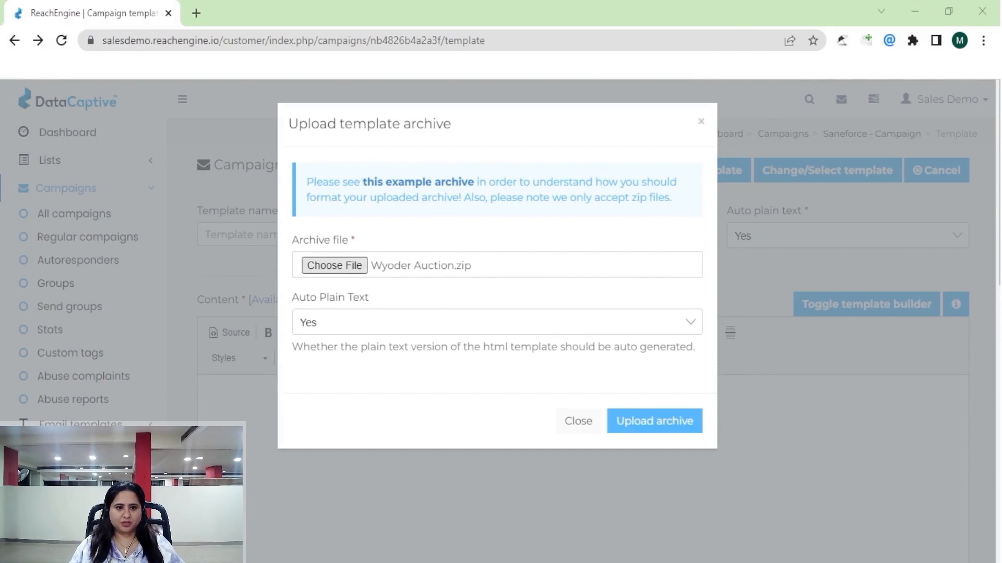
pyautogui.click(653, 429)
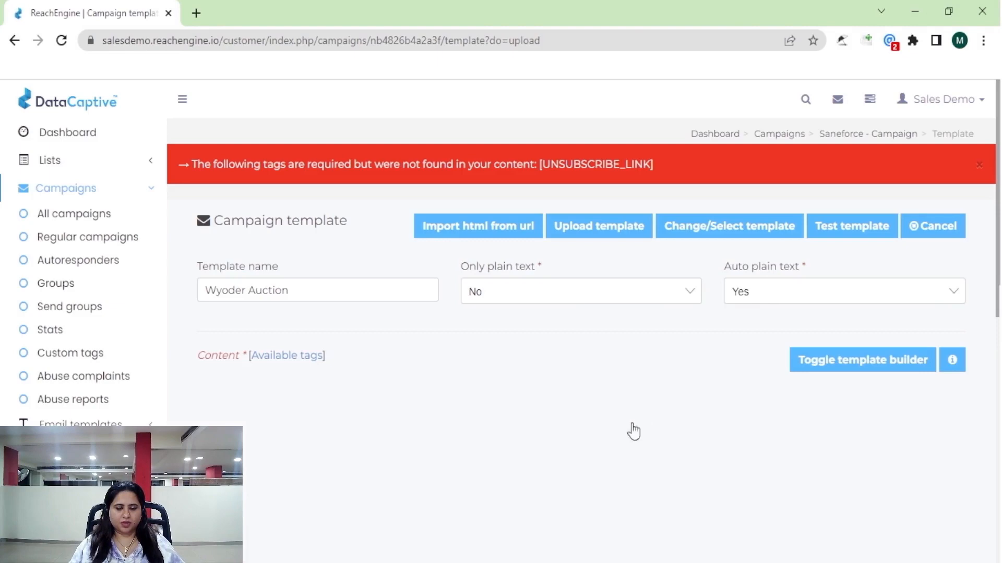
pyautogui.scroll(-4, 415, 467)
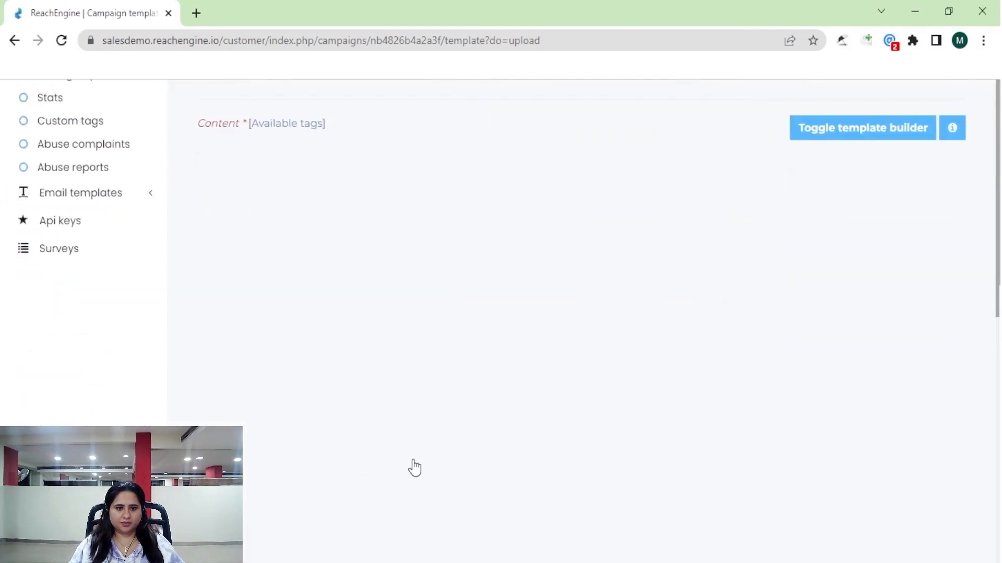
pyautogui.scroll(-12, 570, 416)
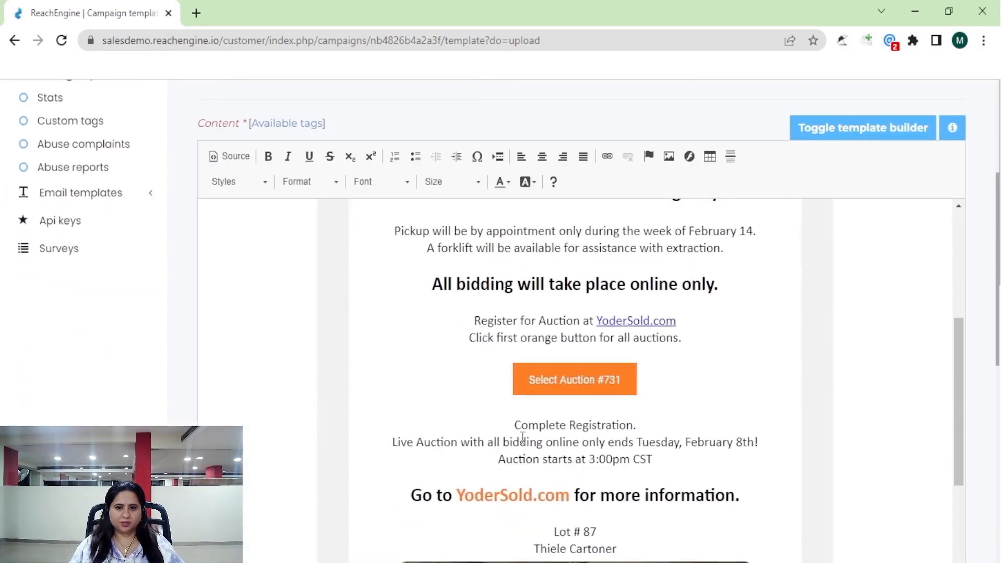
pyautogui.scroll(12, 482, 450)
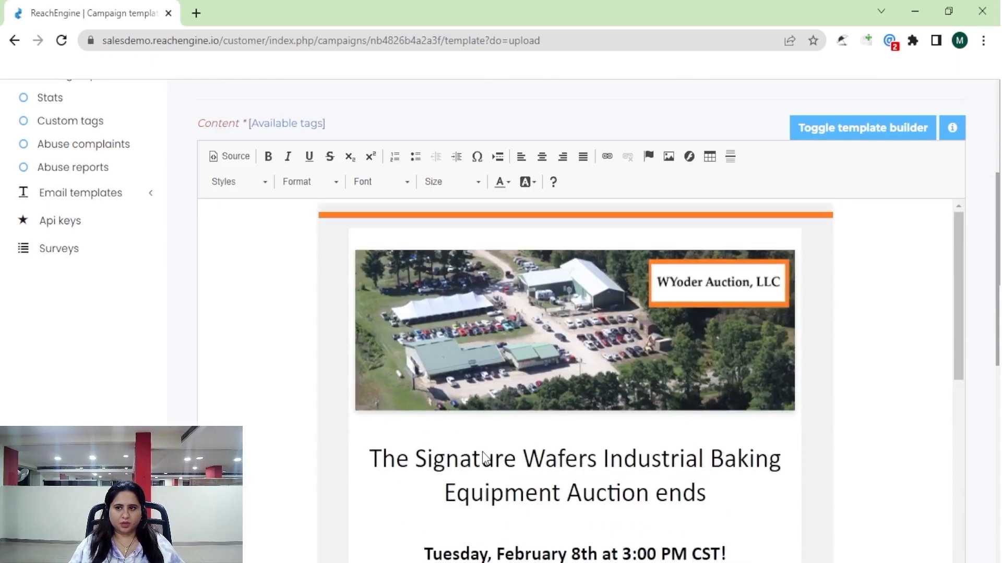
pyautogui.scroll(4, 682, 411)
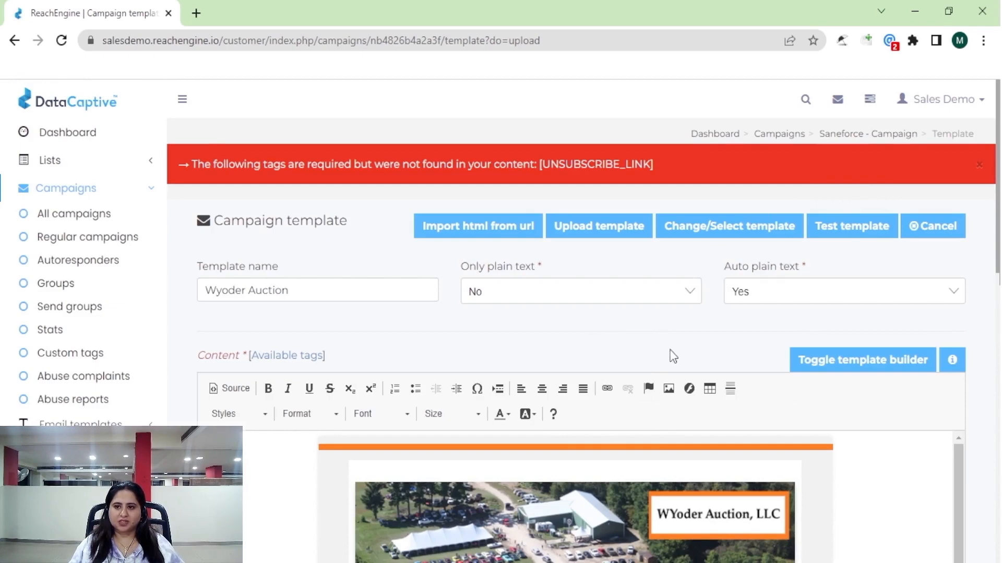
# Browse the 22 saved templates and choose Product Template 5 for the campaign.
pyautogui.click(752, 239)
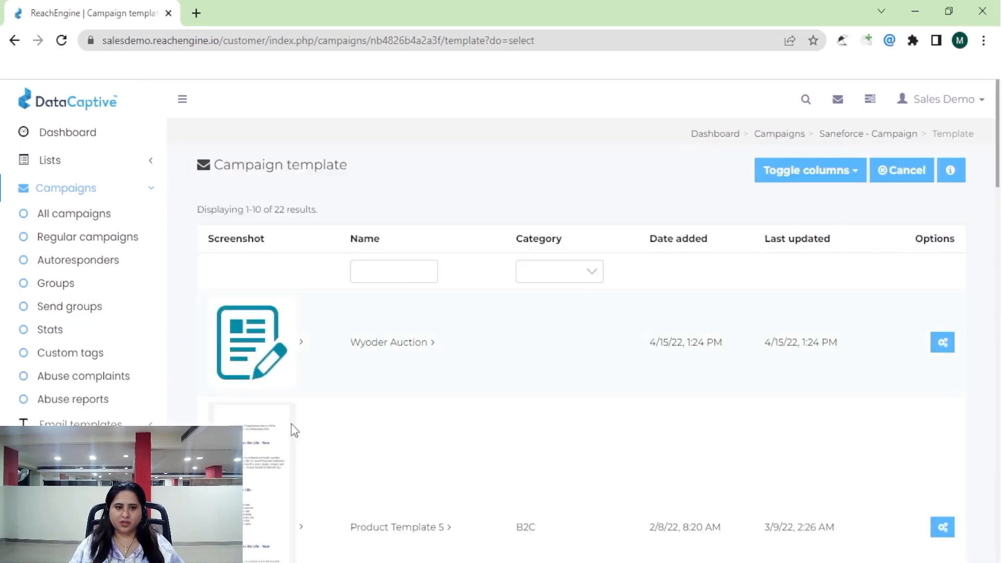
pyautogui.scroll(-3, 308, 398)
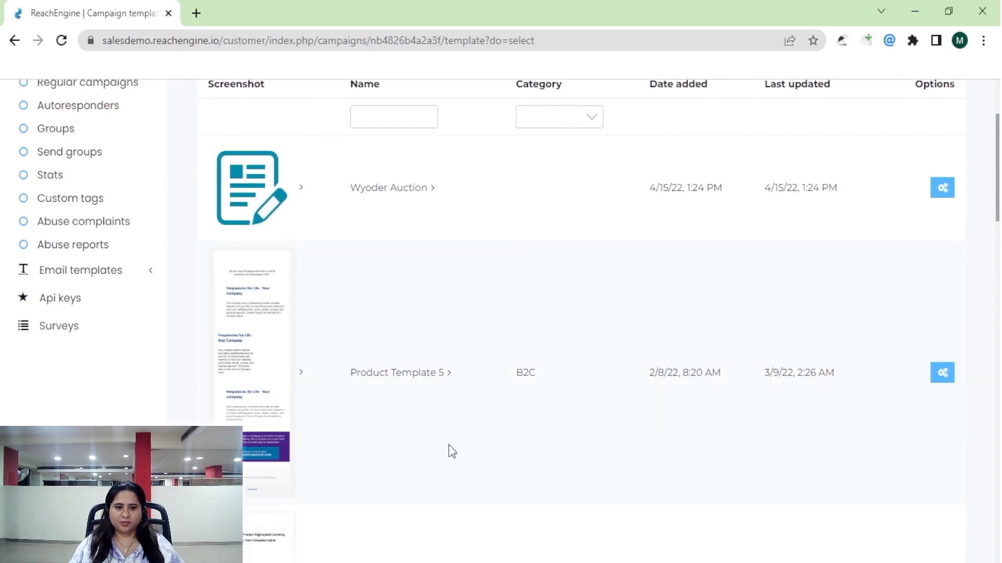
pyautogui.scroll(-9, 459, 446)
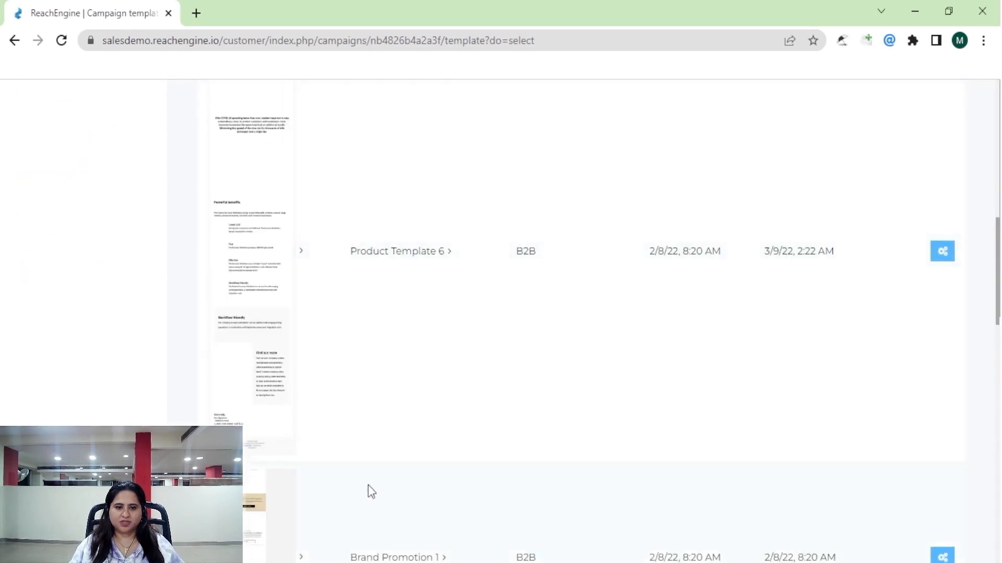
pyautogui.scroll(-6, 369, 490)
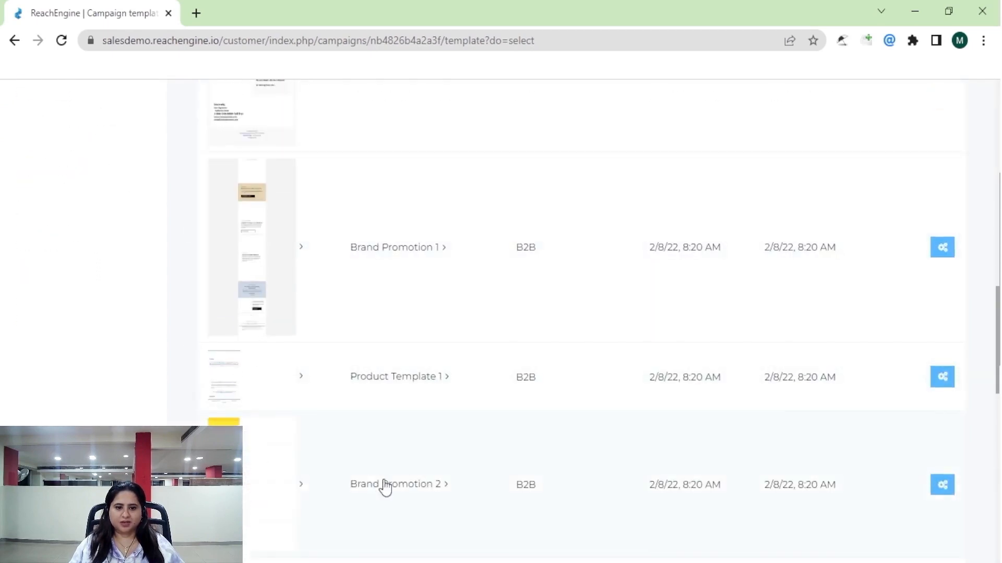
pyautogui.scroll(-4, 385, 488)
pyautogui.scroll(12, 373, 435)
pyautogui.scroll(8, 365, 404)
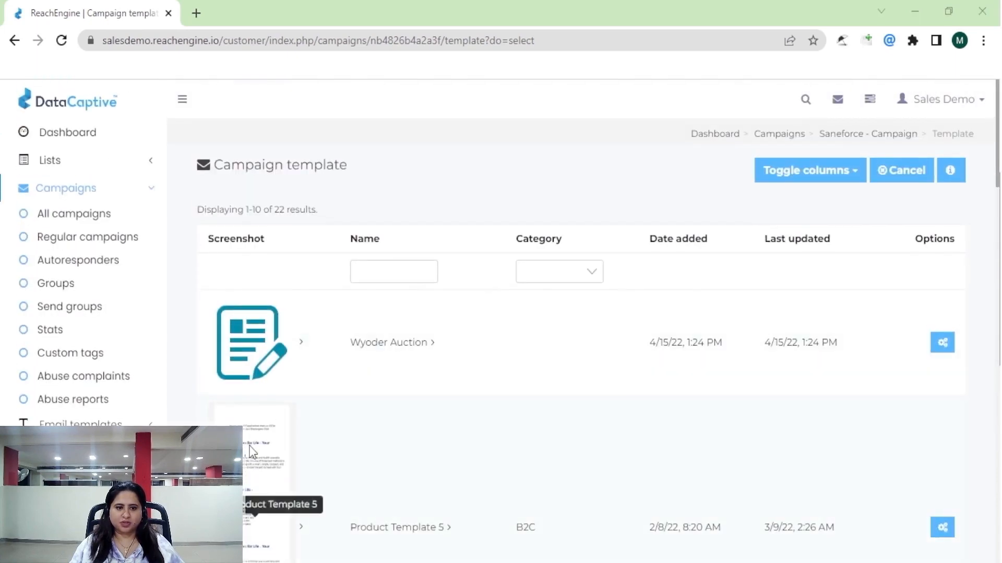
pyautogui.click(941, 530)
pyautogui.click(920, 502)
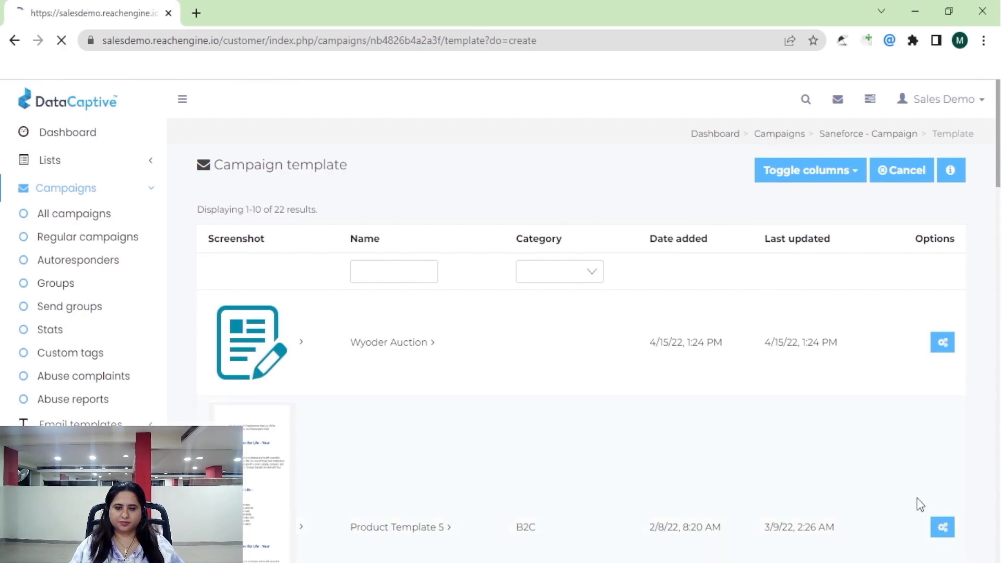
# Scroll through the Product Template 5 email content.
pyautogui.scroll(-10, 580, 498)
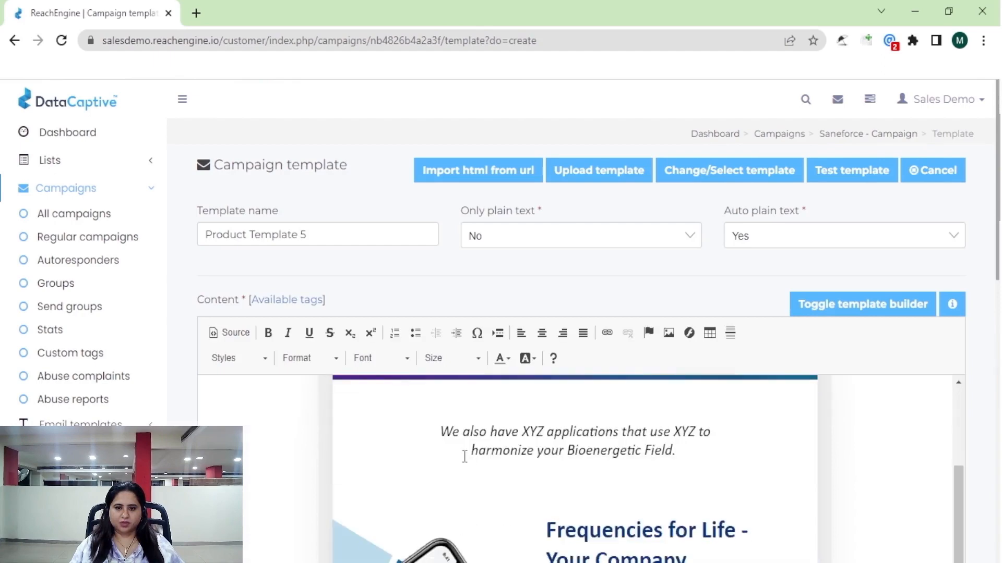
pyautogui.scroll(8, 580, 498)
pyautogui.scroll(-5, 480, 442)
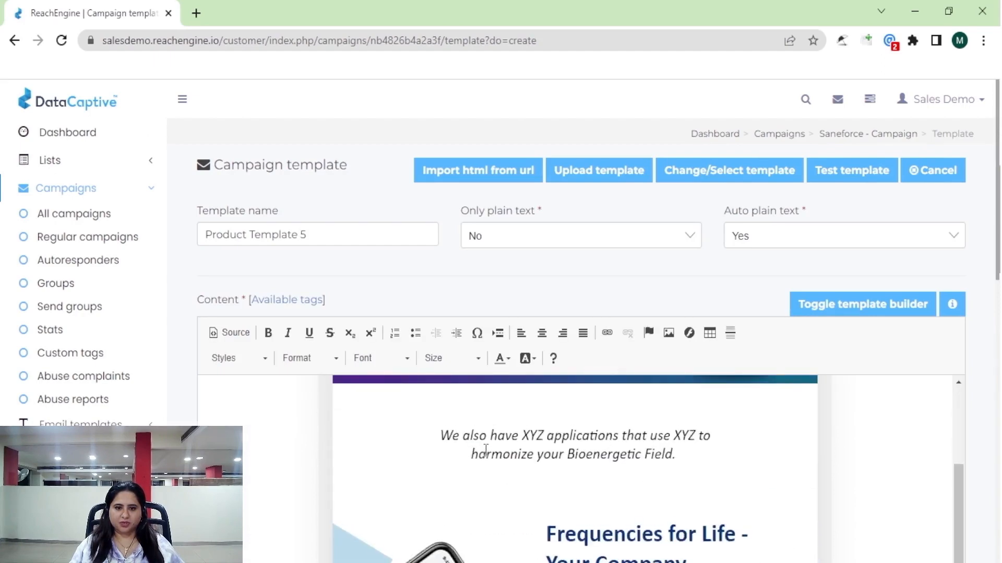
pyautogui.scroll(8, 488, 455)
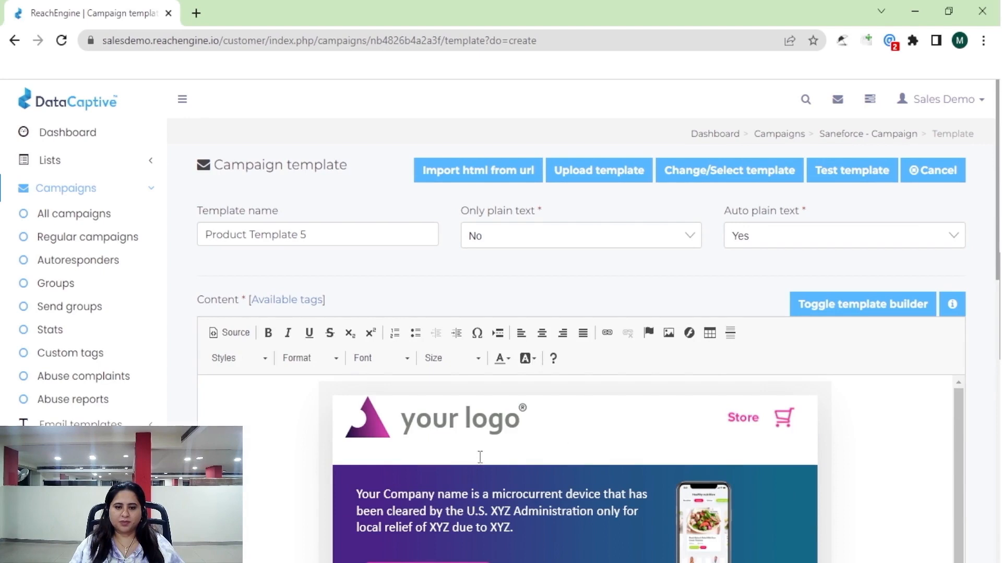
pyautogui.scroll(-2, 434, 473)
pyautogui.scroll(2, 434, 473)
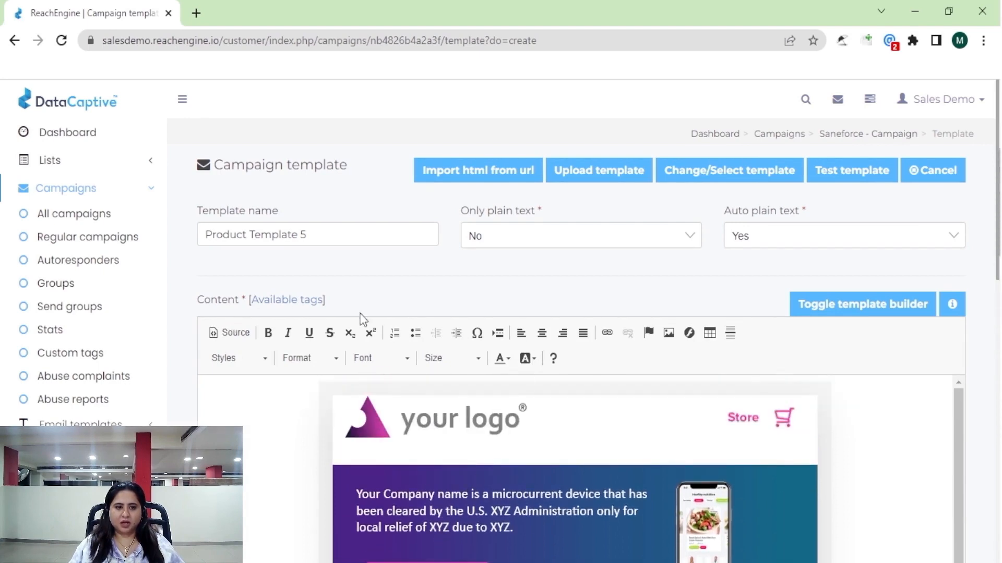
pyautogui.scroll(-1, 376, 464)
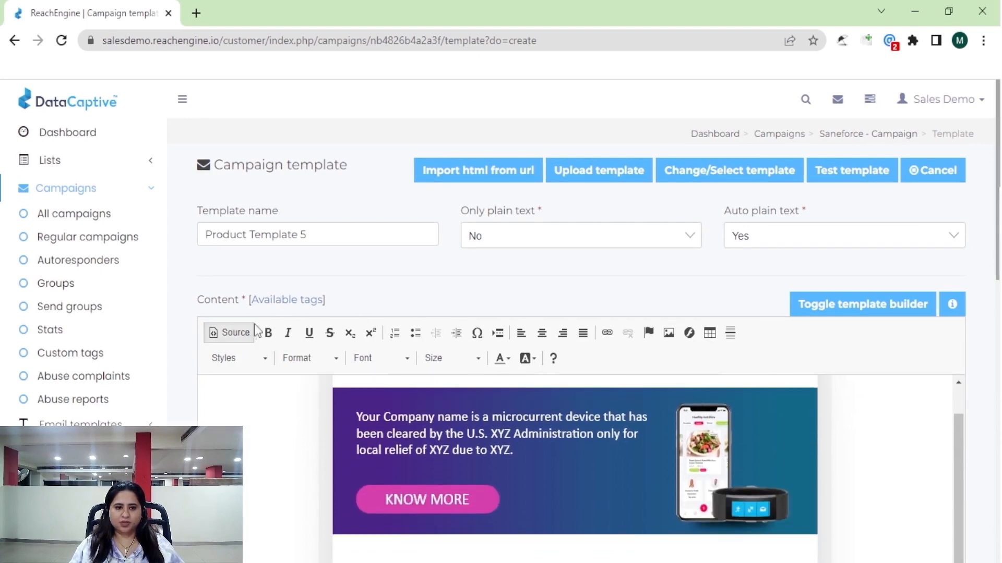
# Copy [FNAME] from the Available tags list and paste it on the line below the logo.
pyautogui.click(278, 310)
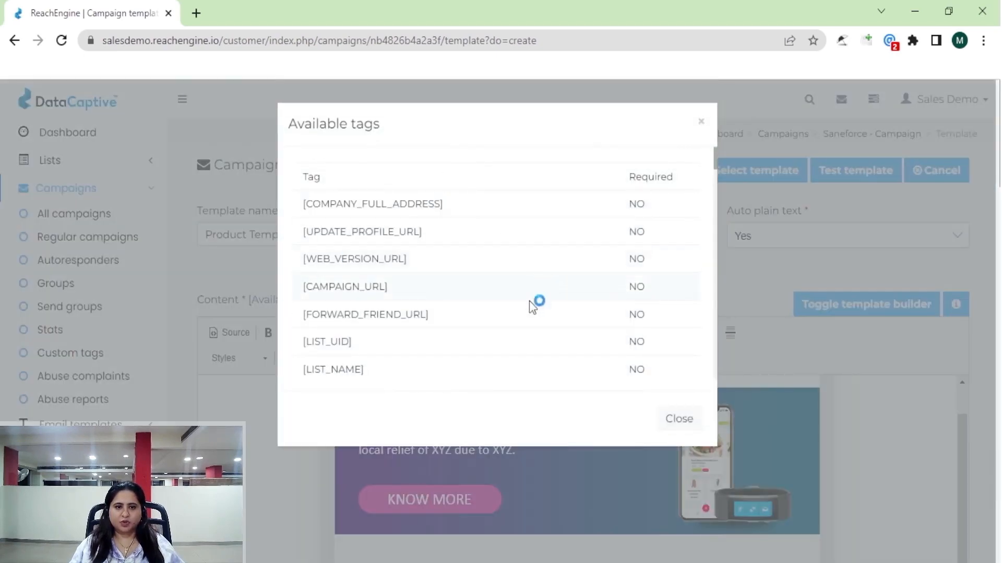
pyautogui.moveTo(716, 167); pyautogui.dragTo(715, 170)
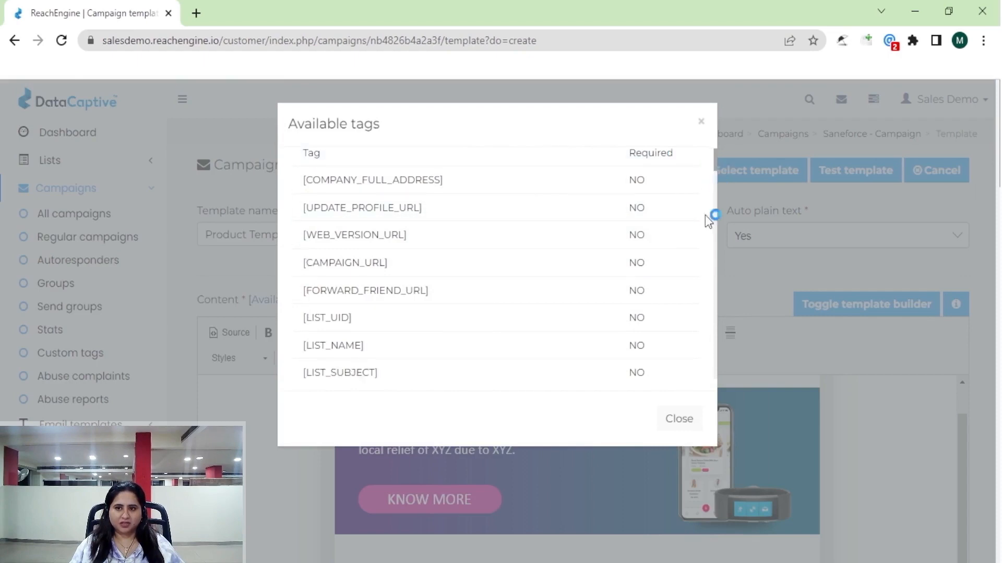
pyautogui.scroll(-10, 715, 152)
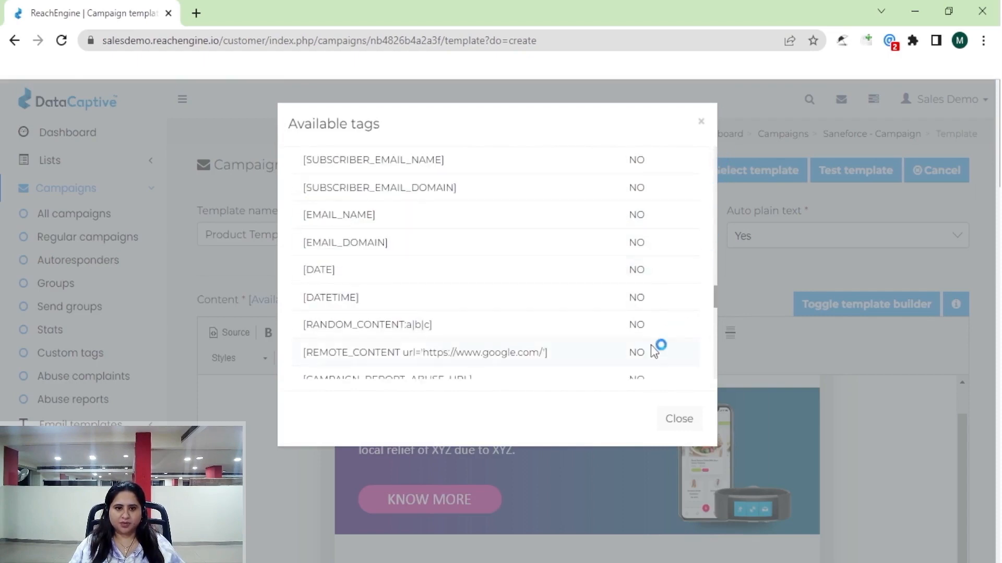
pyautogui.moveTo(714, 296); pyautogui.dragTo(697, 391)
pyautogui.moveTo(353, 313); pyautogui.dragTo(299, 309)
pyautogui.hotkey('ctrl', 'c')
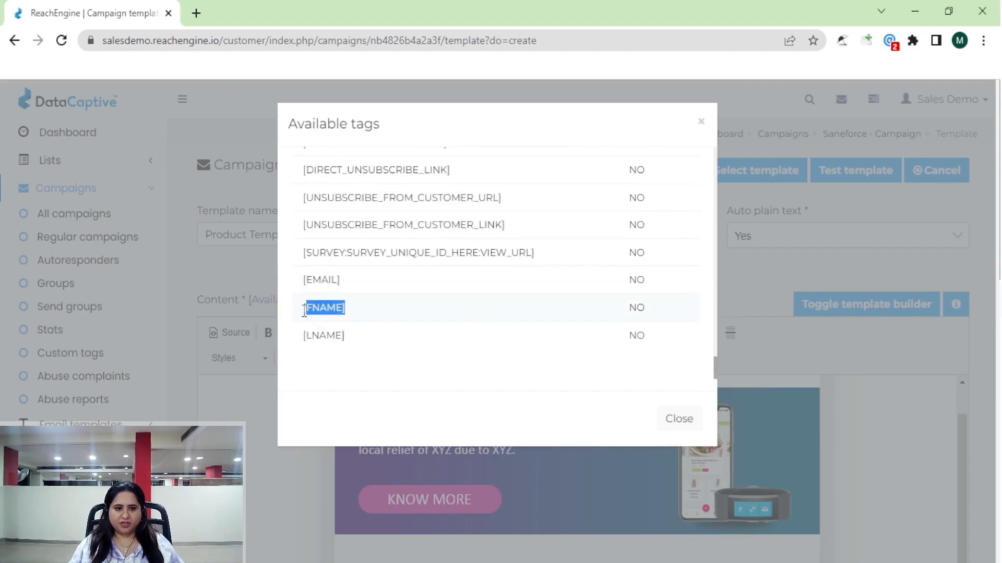
pyautogui.click(252, 436)
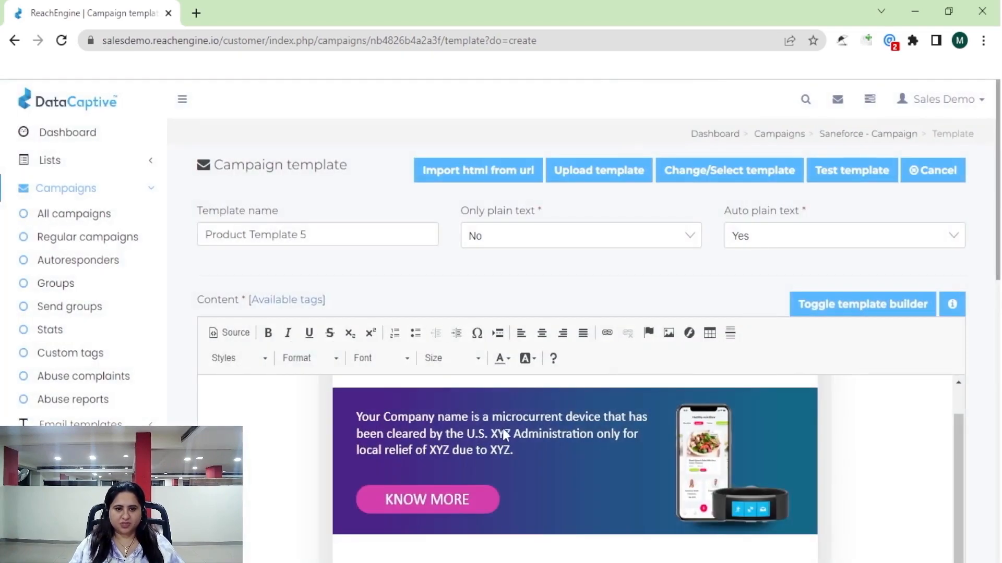
pyautogui.scroll(2, 445, 455)
pyautogui.click(452, 445)
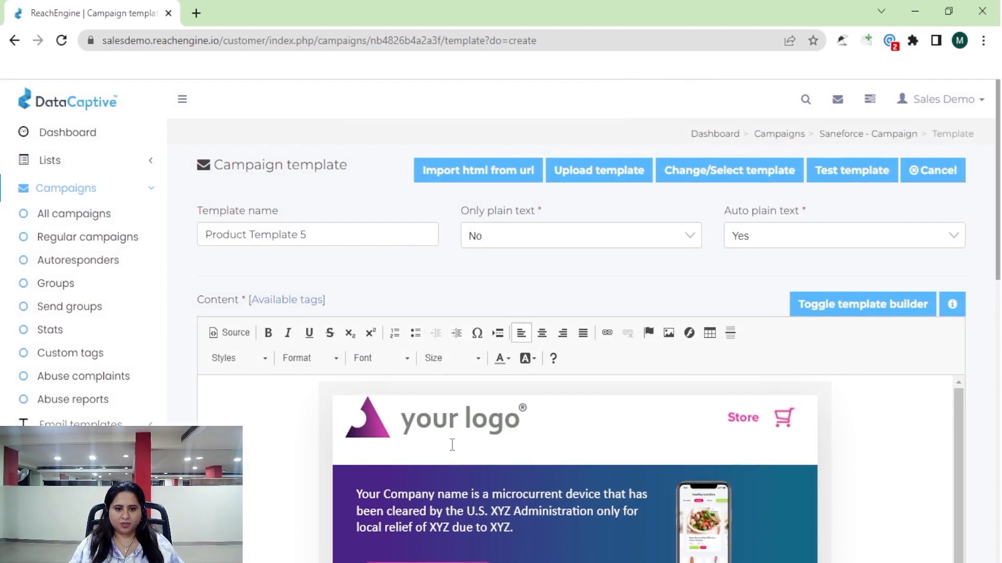
pyautogui.hotkey('ctrl', 'v')
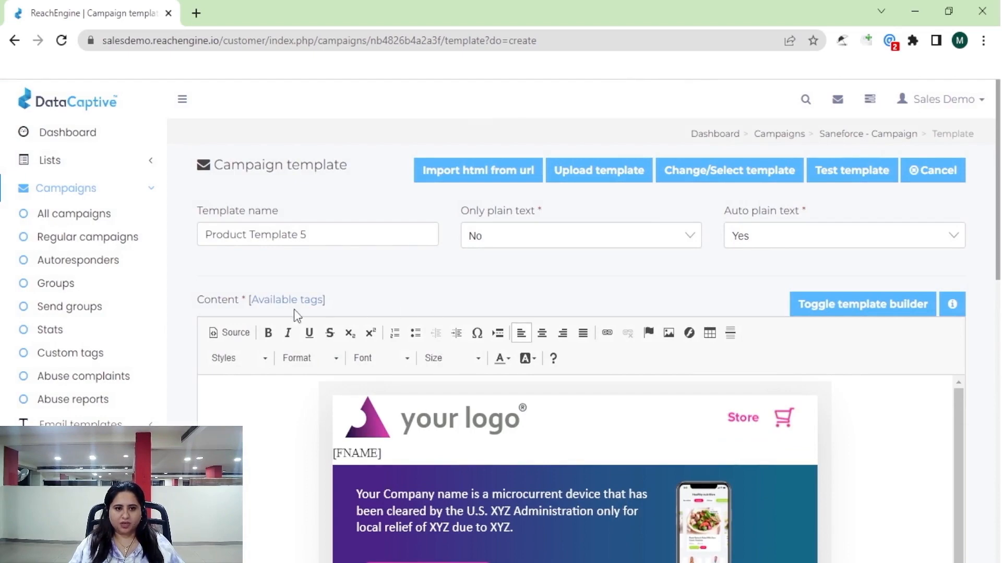
# Copy the [UNSUBSCRIBE_LINK] tag from the Available tags list.
pyautogui.click(305, 299)
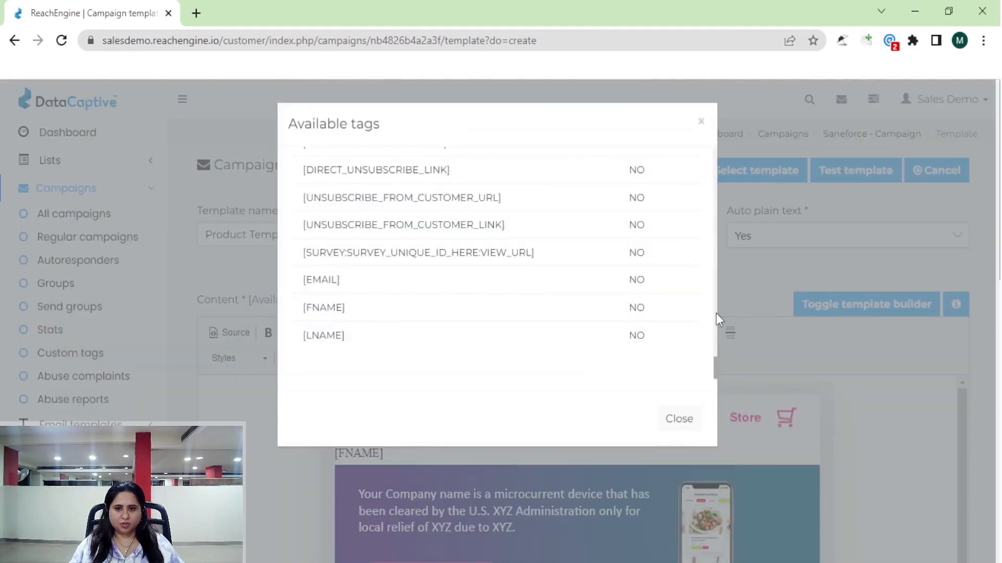
pyautogui.scroll(3, 433, 346)
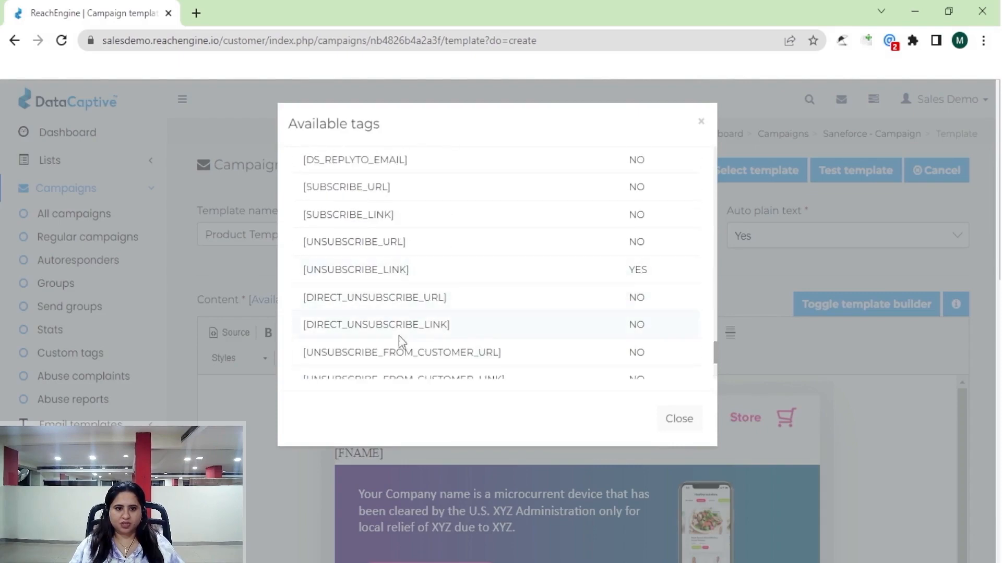
pyautogui.moveTo(365, 275); pyautogui.dragTo(305, 275)
pyautogui.hotkey('ctrl', 'c')
pyautogui.click(322, 468)
pyautogui.scroll(-15, 485, 469)
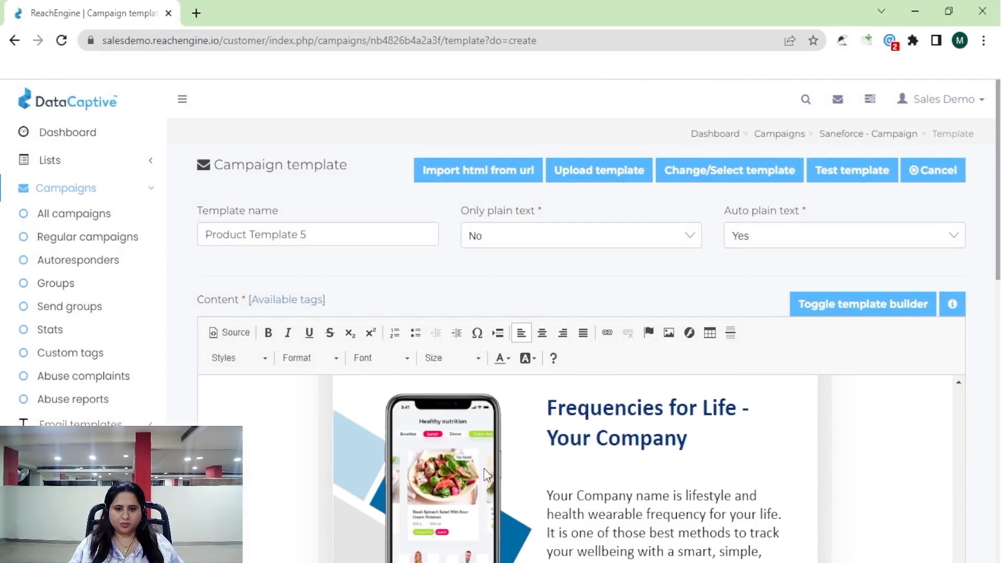
pyautogui.scroll(-10, 484, 469)
# Paste [UNSUBSCRIBE_LINK] in the footer followed by 'to opt out please click on this link'.
pyautogui.click(519, 431)
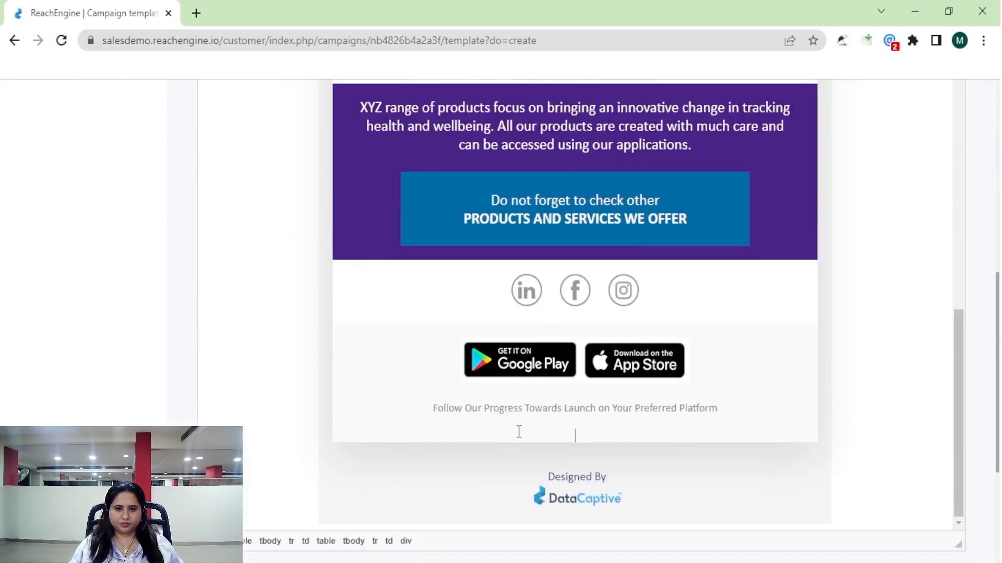
pyautogui.hotkey('ctrl', 'v')
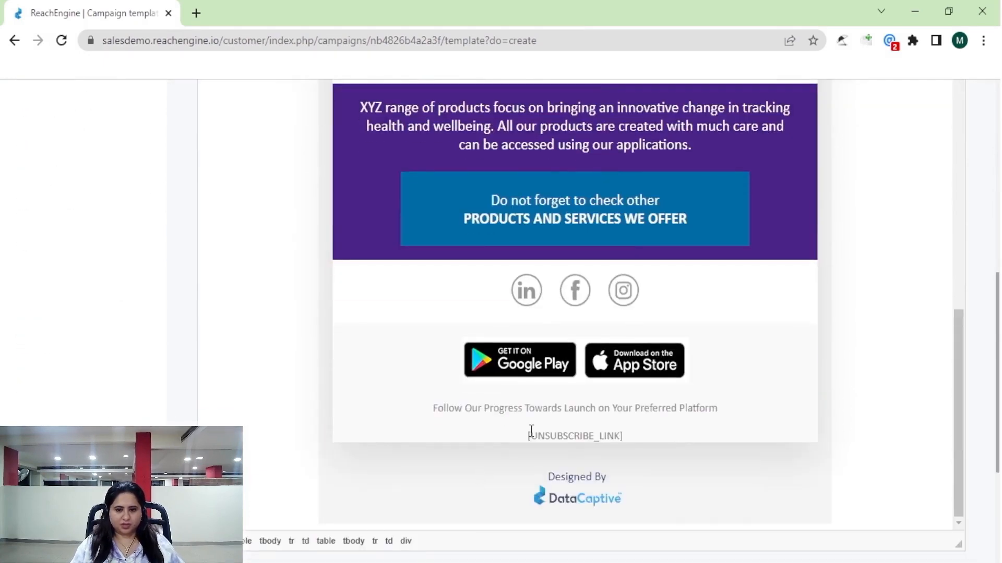
pyautogui.write('t o')
pyautogui.press('BackSpace')
pyautogui.press('BackSpace')
pyautogui.write('o ')
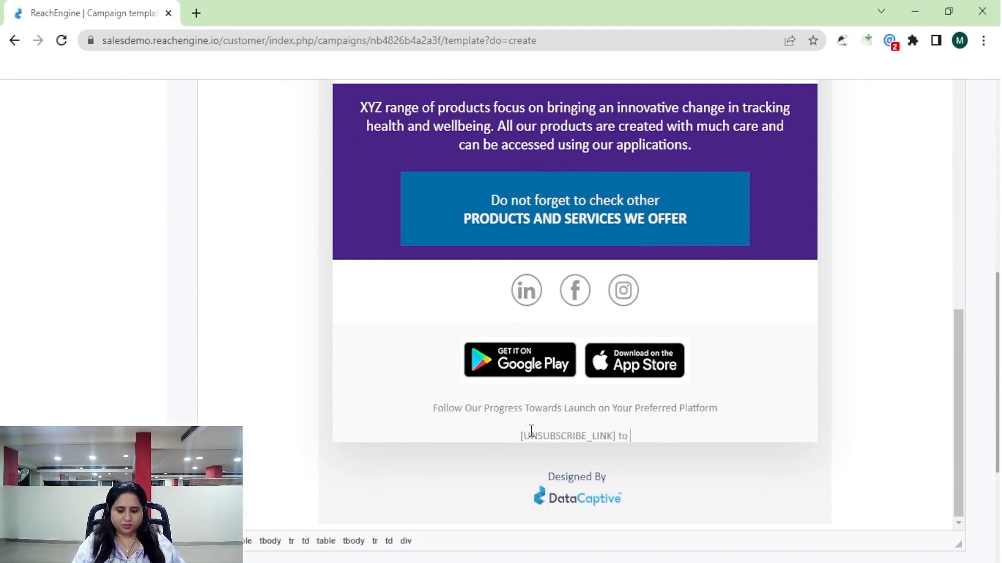
pyautogui.write('opt out ')
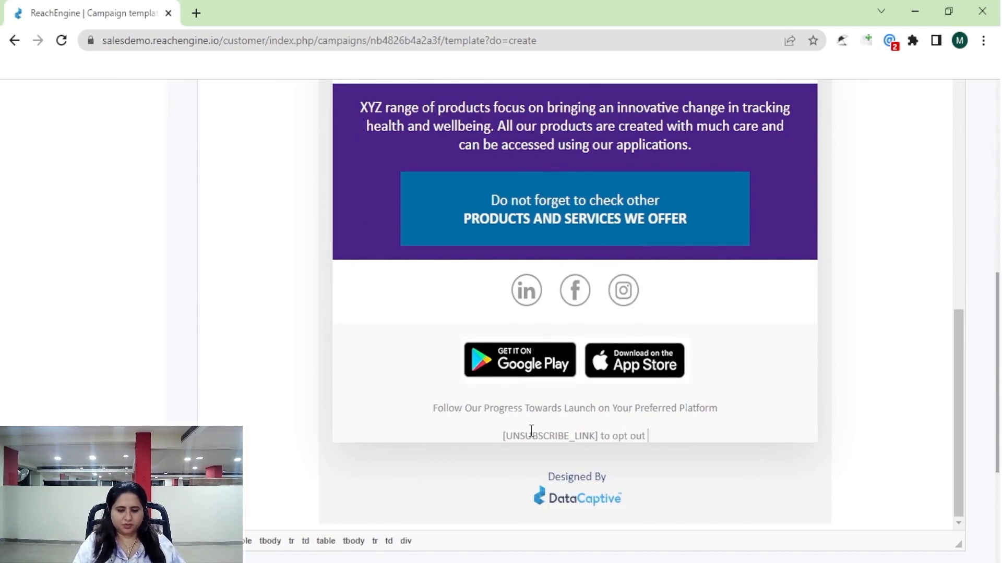
pyautogui.write('please click ')
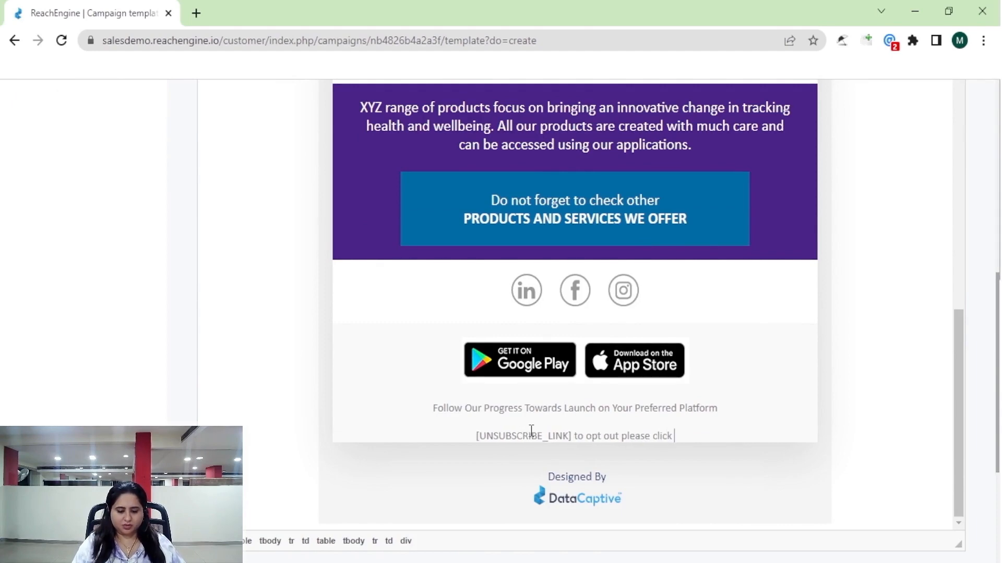
pyautogui.write('on this link')
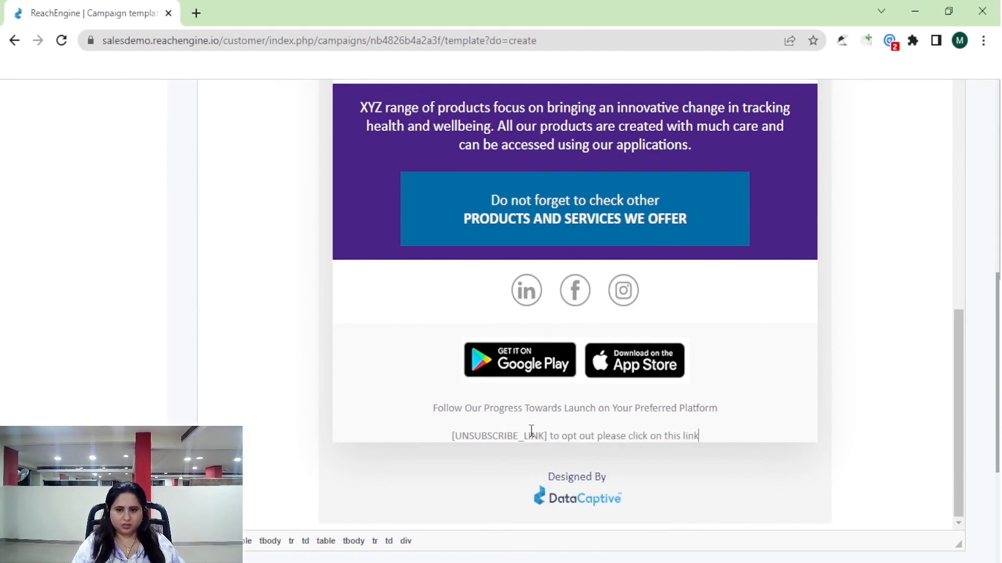
pyautogui.scroll(15, 521, 350)
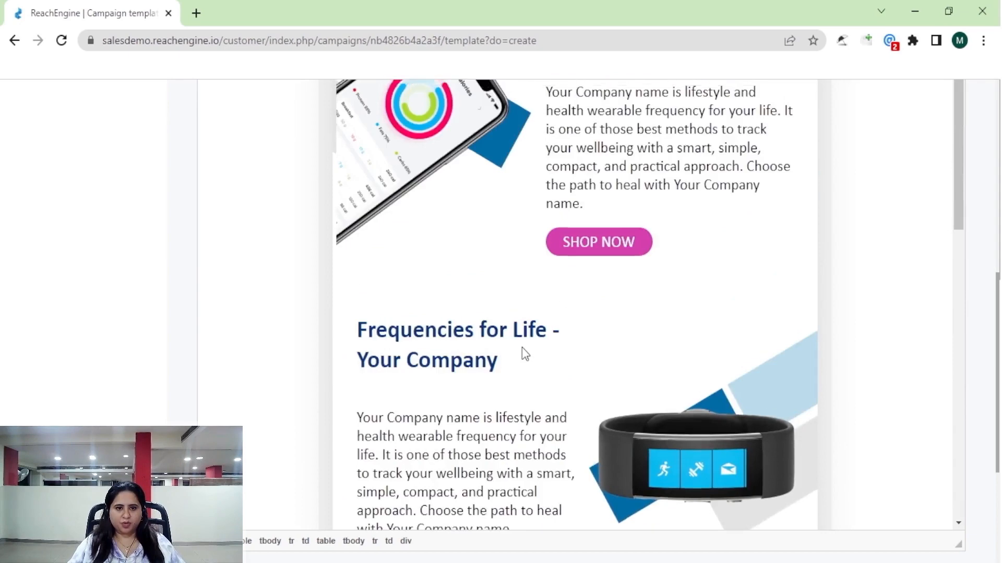
pyautogui.scroll(10, 397, 375)
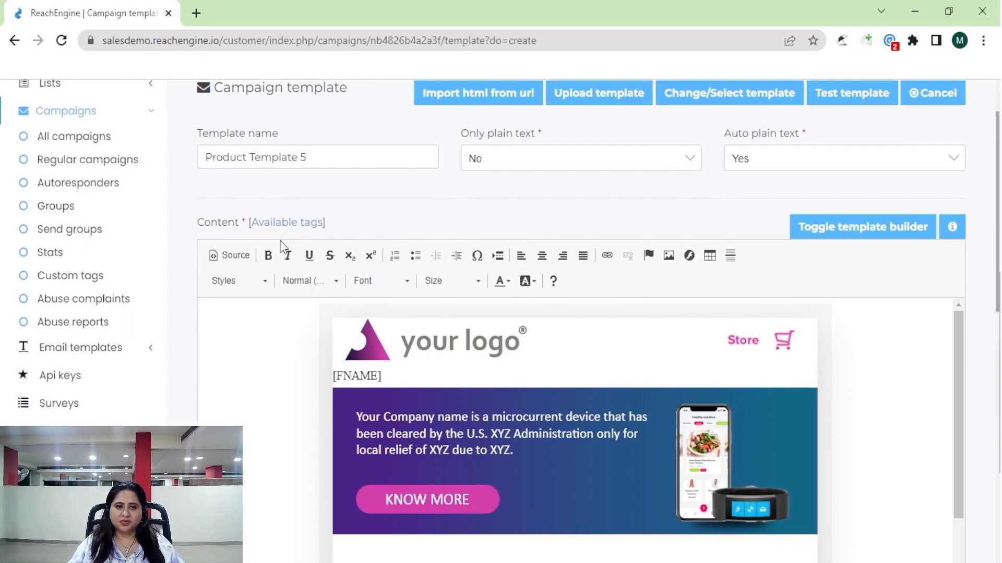
# Check the tags list and the [FNAME] line, then save the template and continue to confirmation.
pyautogui.click(286, 223)
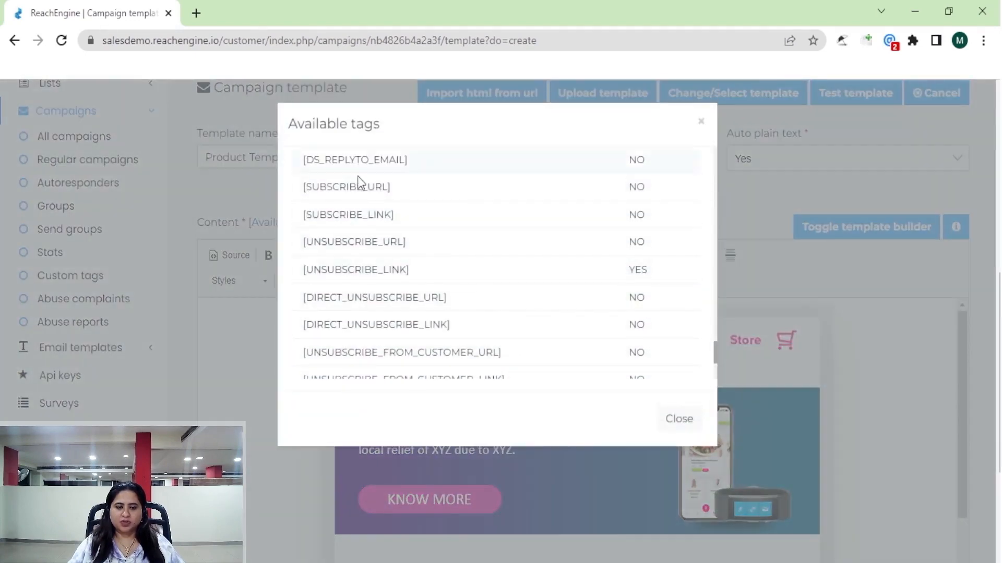
pyautogui.click(230, 380)
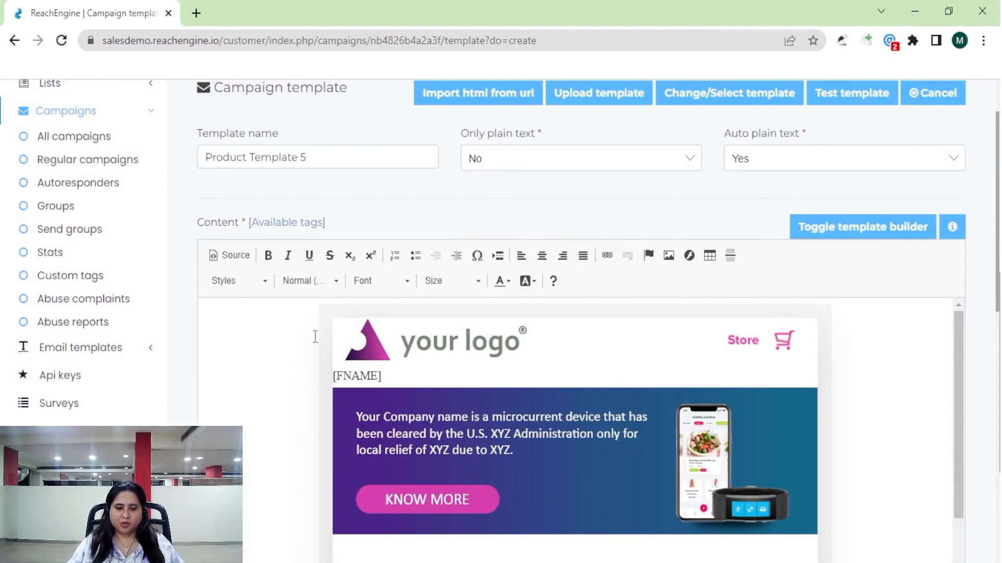
pyautogui.moveTo(399, 378); pyautogui.dragTo(297, 376)
pyautogui.click(297, 375)
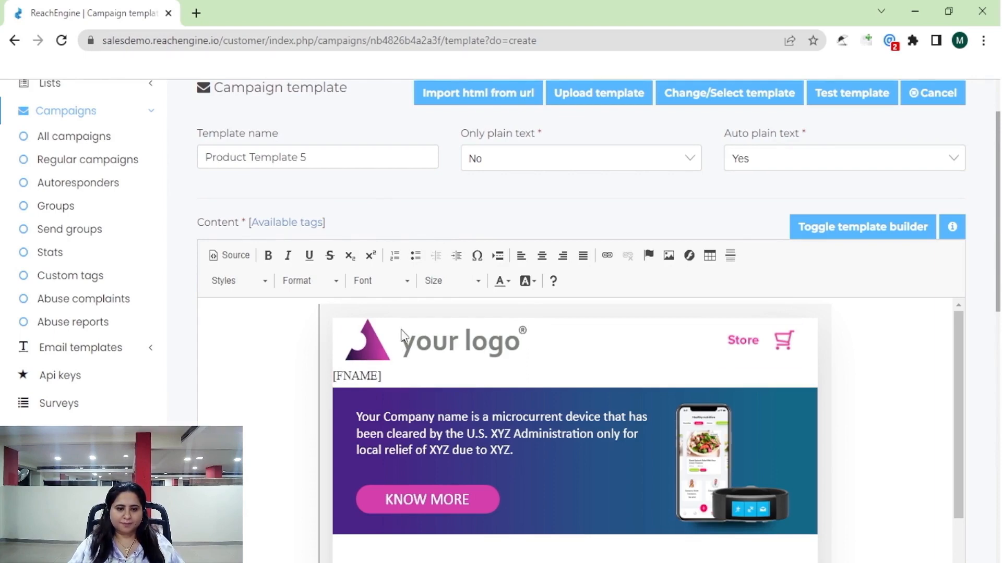
pyautogui.scroll(-10, 447, 383)
pyautogui.scroll(-15, 448, 382)
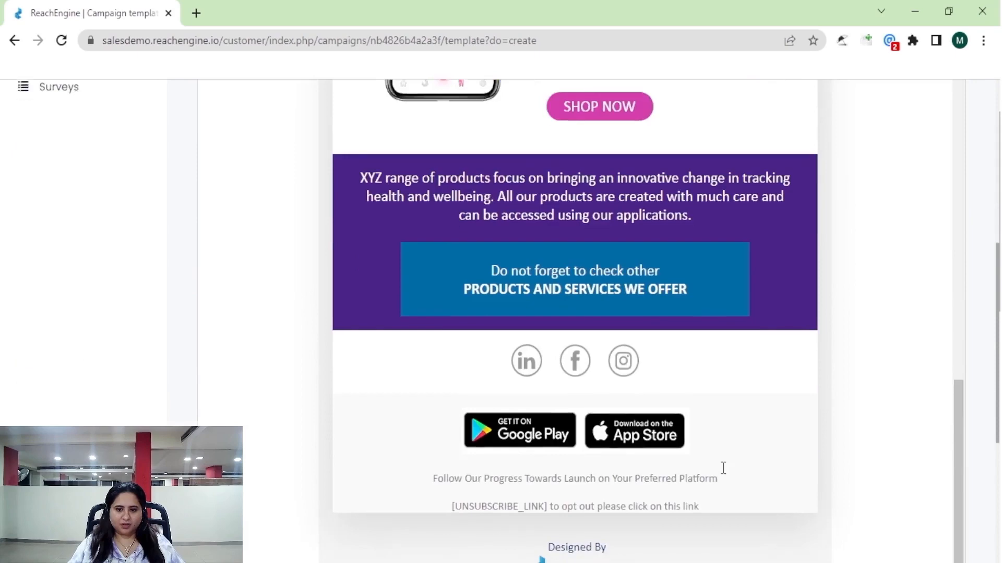
pyautogui.scroll(-1, 721, 440)
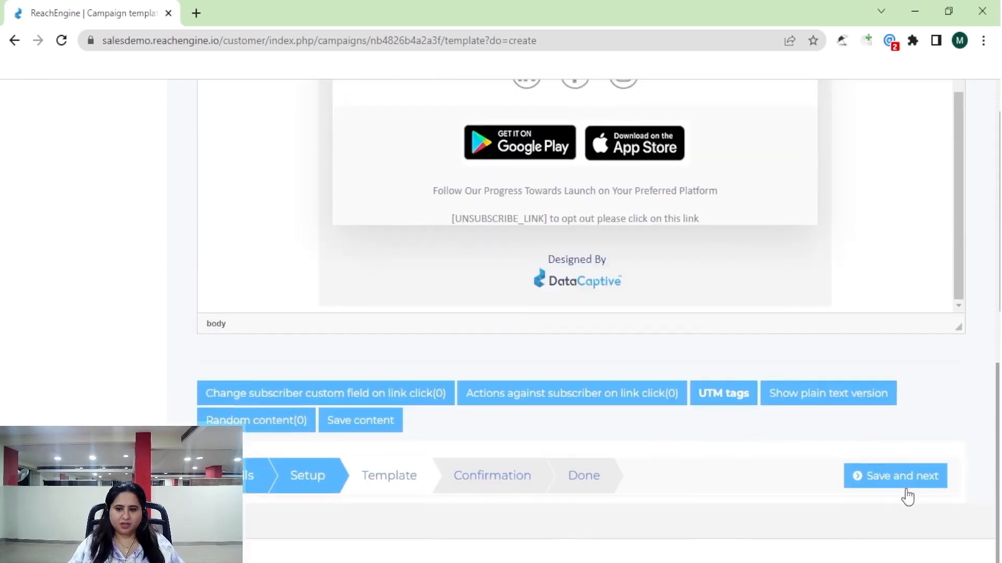
pyautogui.click(880, 481)
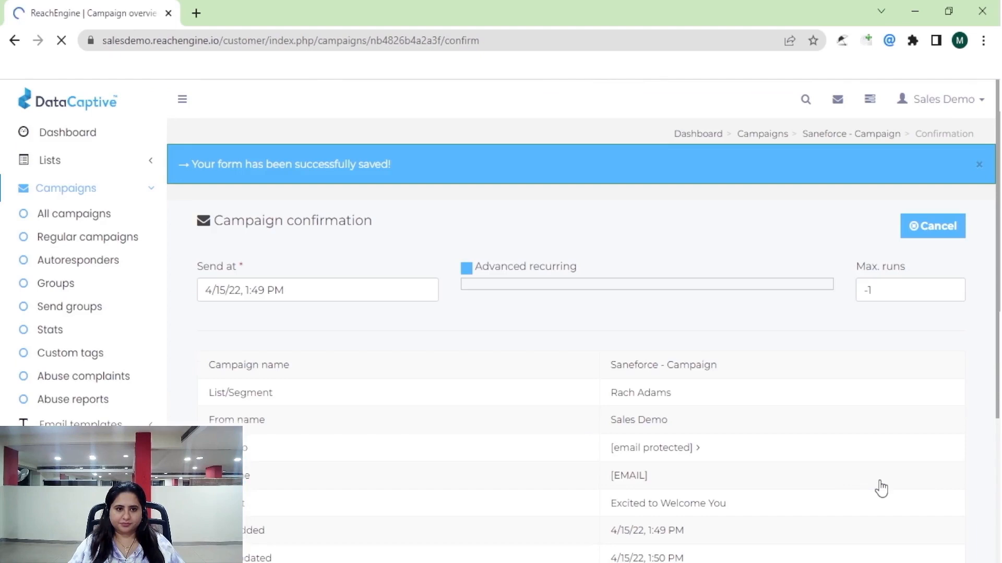
# Review the confirmation details: campaign name, list, reply-to and about 5 subscribers.
pyautogui.scroll(-3, 269, 338)
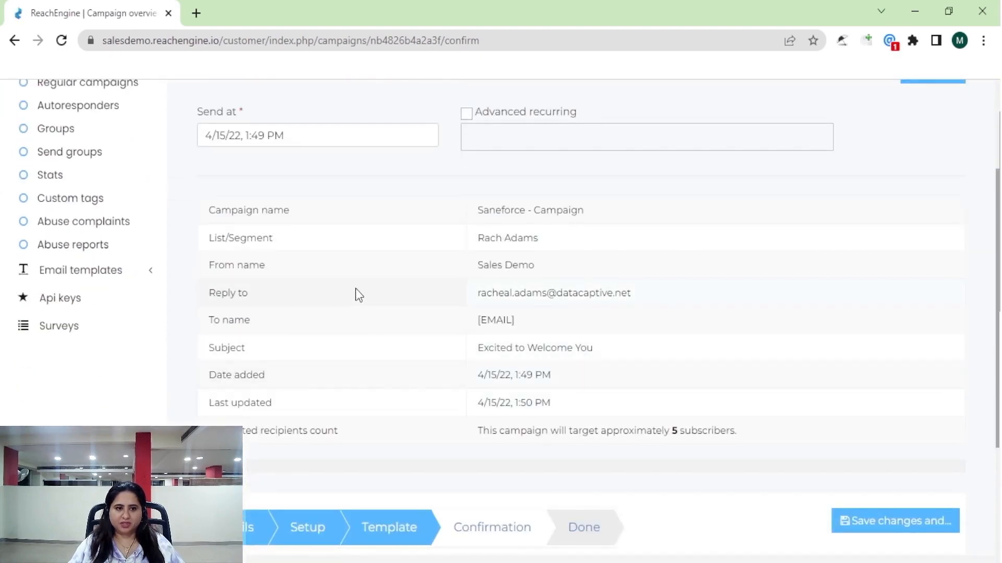
pyautogui.moveTo(273, 220); pyautogui.dragTo(598, 243)
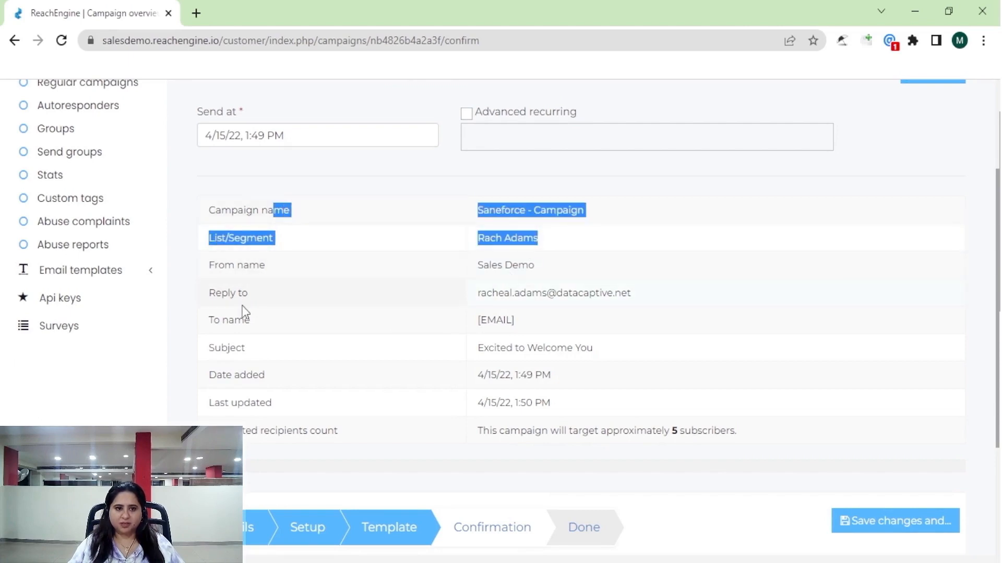
pyautogui.moveTo(231, 293); pyautogui.dragTo(436, 306)
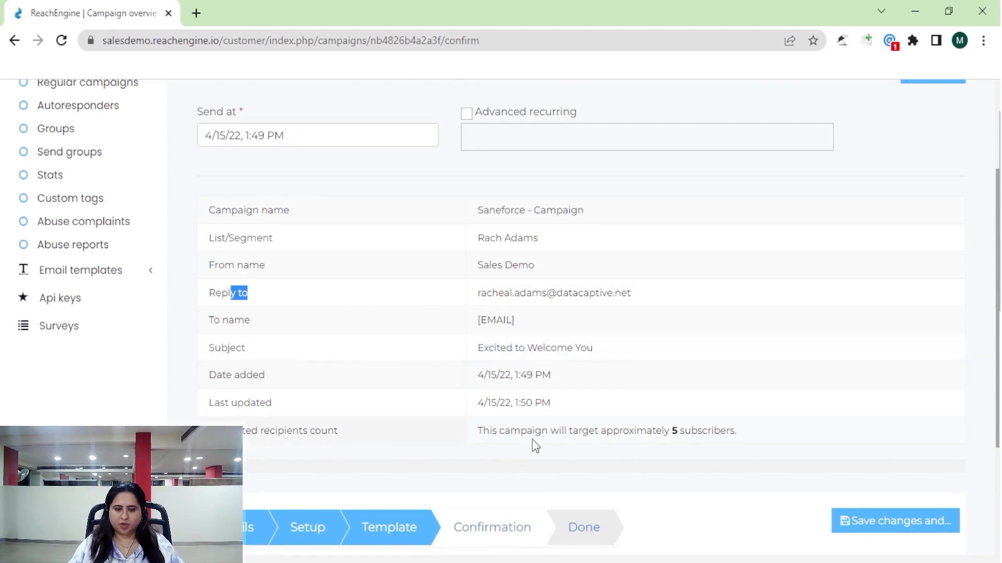
pyautogui.moveTo(527, 430); pyautogui.dragTo(716, 435)
pyautogui.scroll(3, 494, 322)
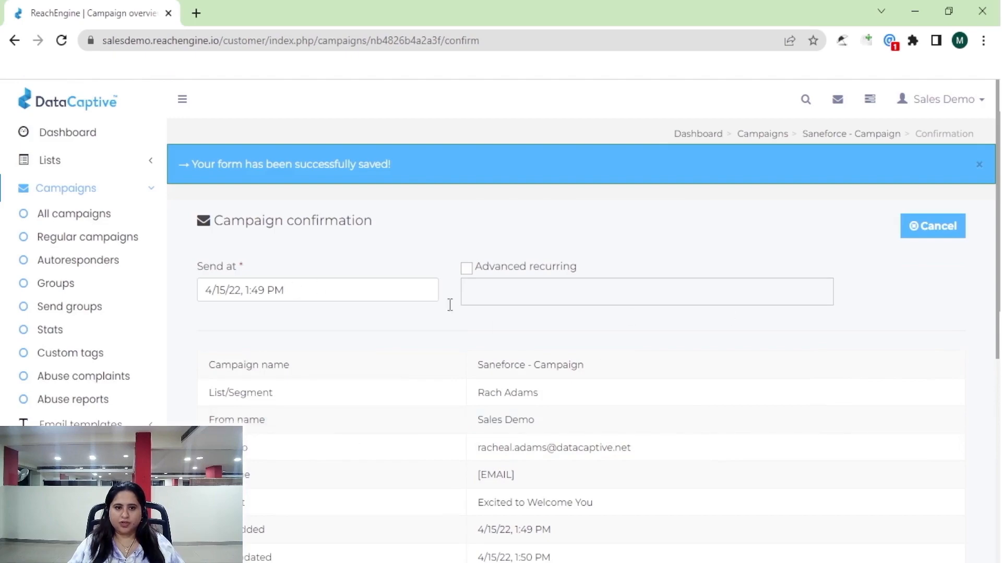
pyautogui.scroll(-4, 603, 415)
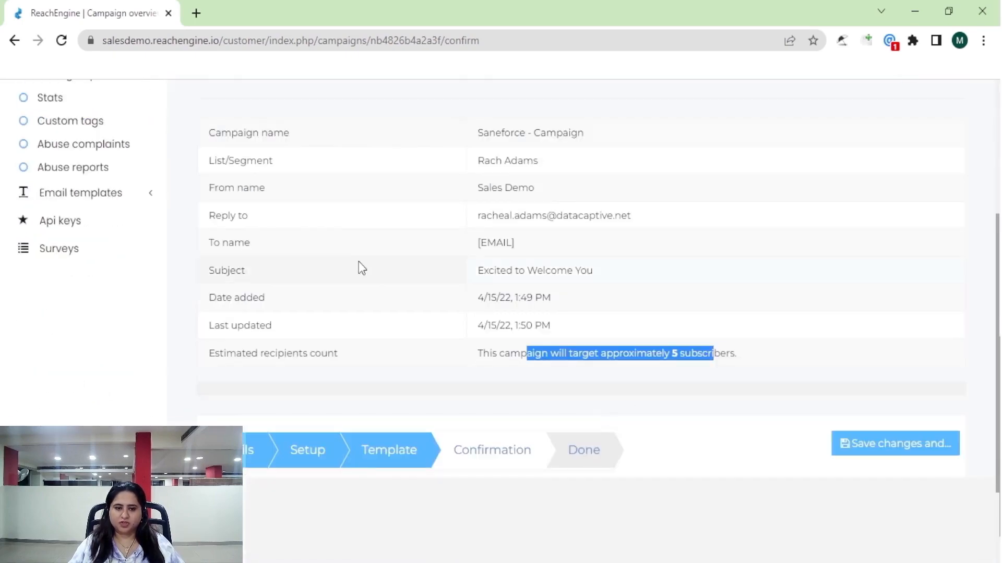
pyautogui.scroll(4, 358, 268)
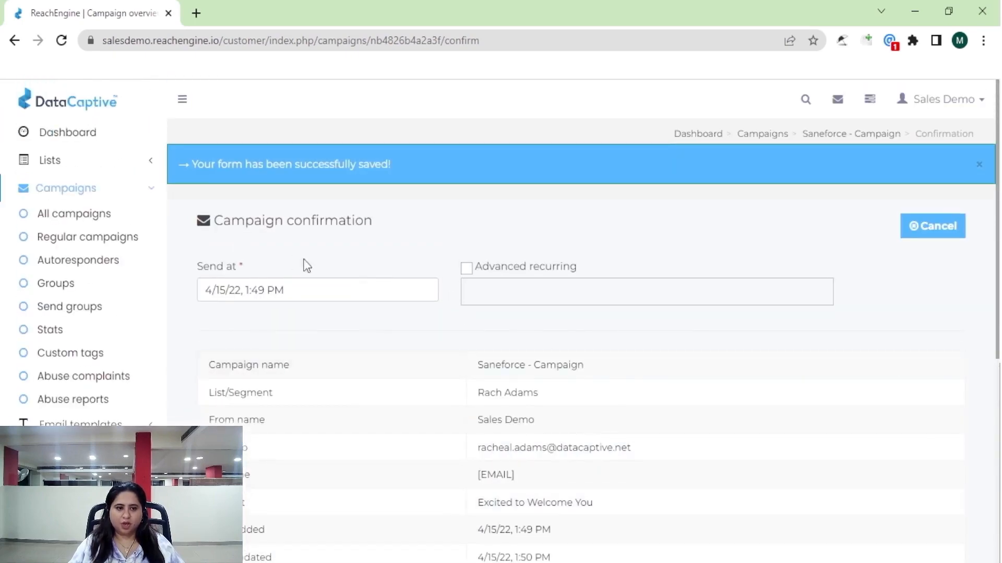
# Open the Send at calendar and edit the date field, entering 7.
pyautogui.click(226, 291)
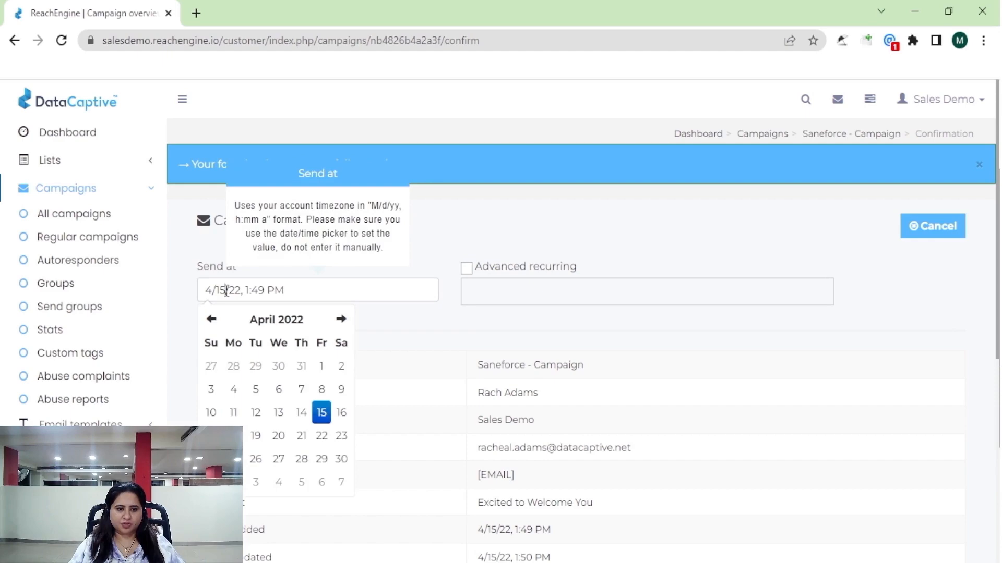
pyautogui.click(226, 290)
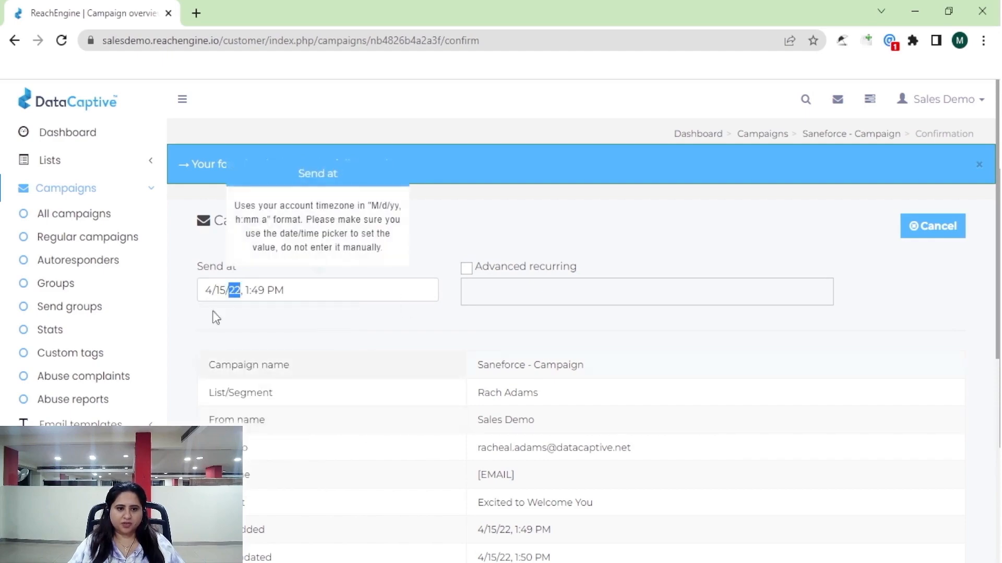
pyautogui.scroll(-5, 299, 422)
pyautogui.scroll(3, 256, 204)
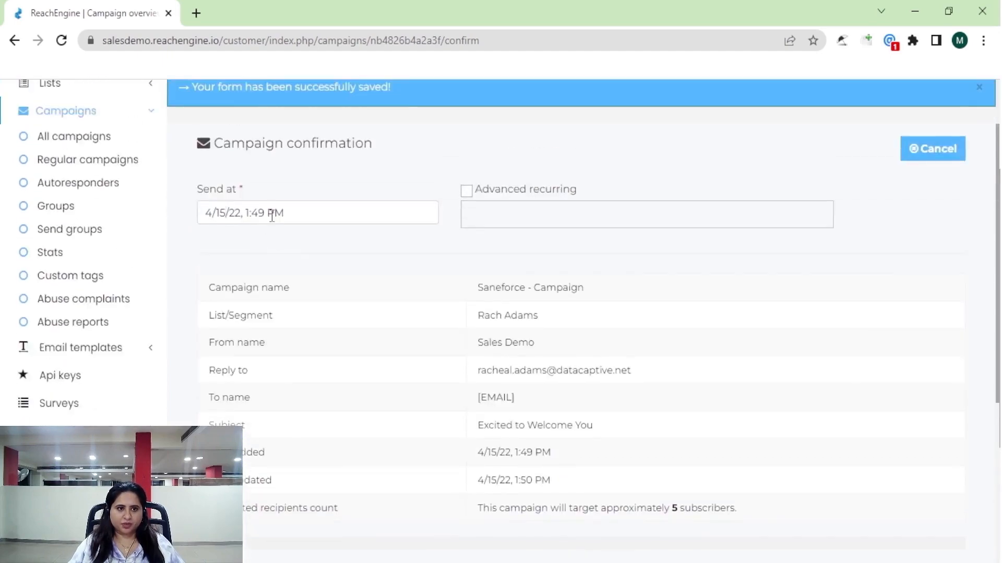
pyautogui.tripleClick(227, 218)
pyautogui.click(224, 219)
pyautogui.write('7')
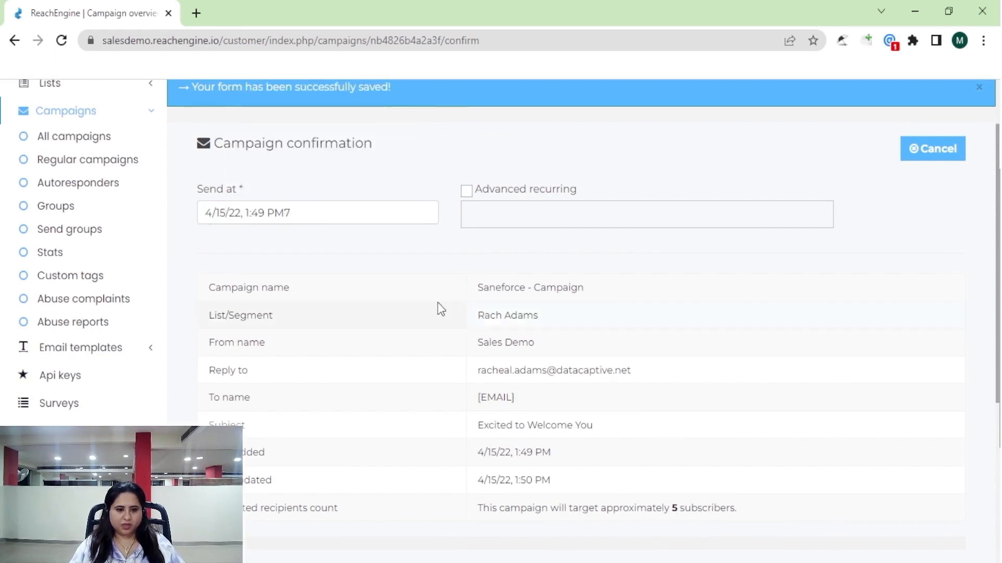
# Set Send at to 18 April 2022, 5:15 AM and save the confirmation settings.
pyautogui.click(313, 211)
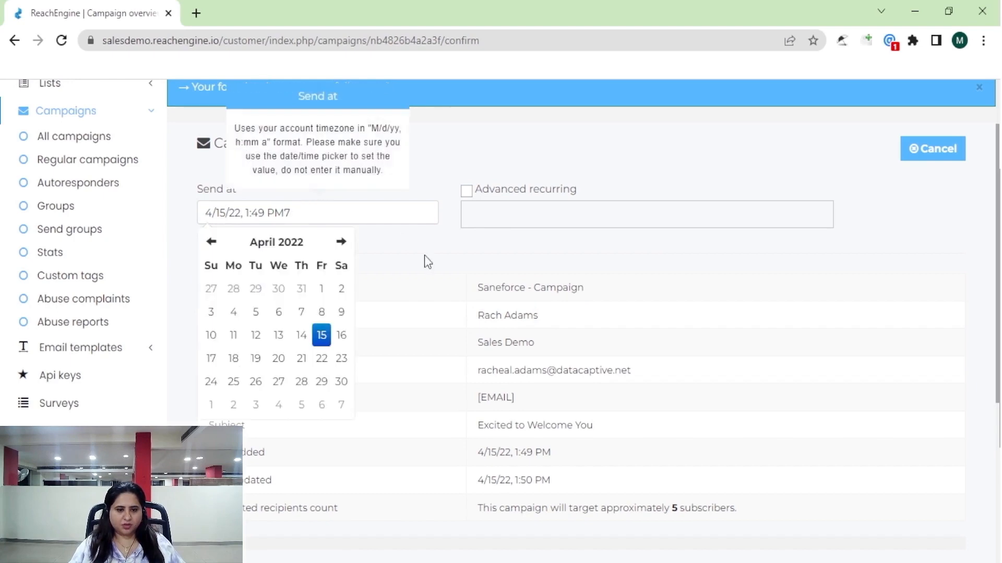
pyautogui.click(233, 358)
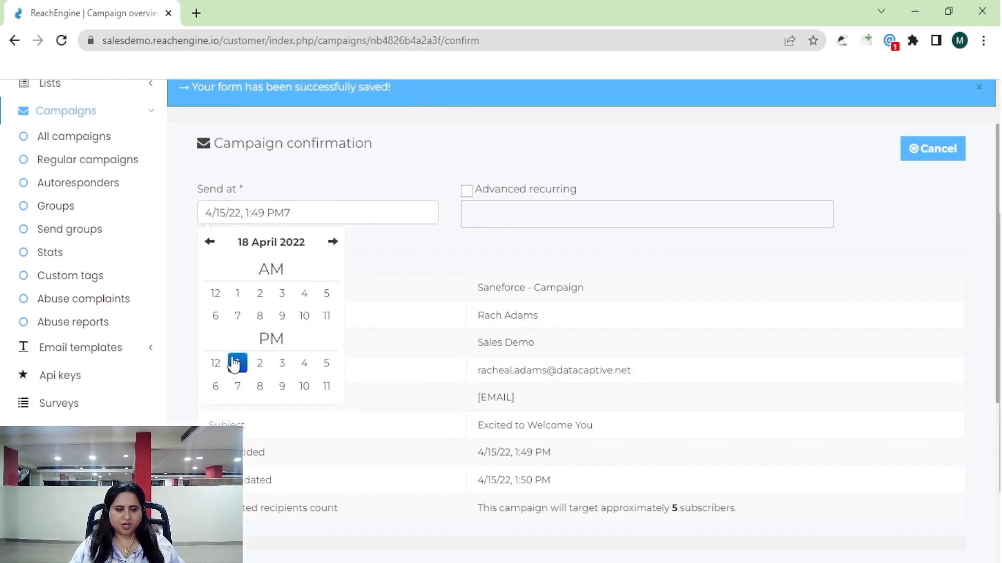
pyautogui.click(327, 295)
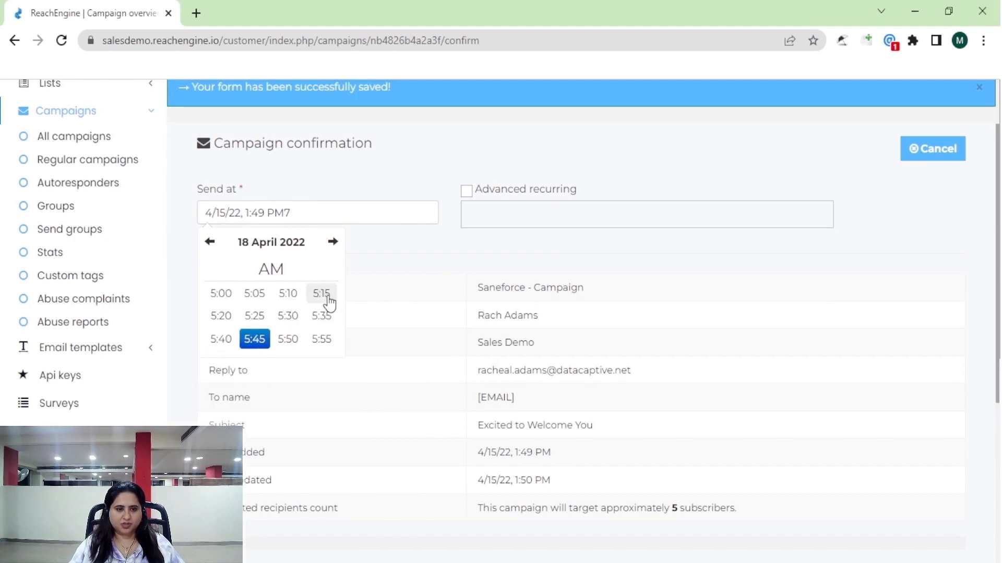
pyautogui.click(459, 246)
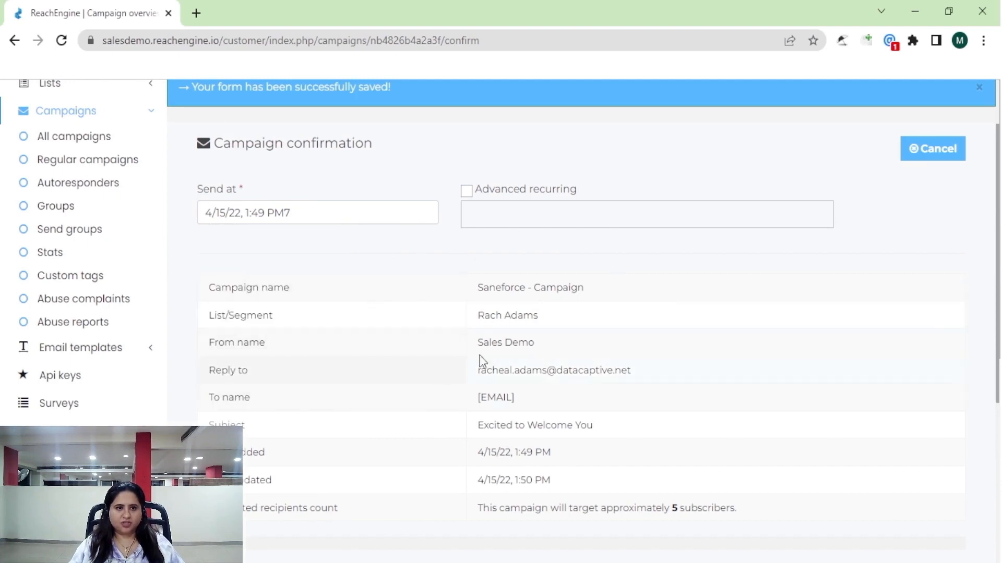
pyautogui.scroll(-1, 607, 492)
pyautogui.scroll(-4, 607, 492)
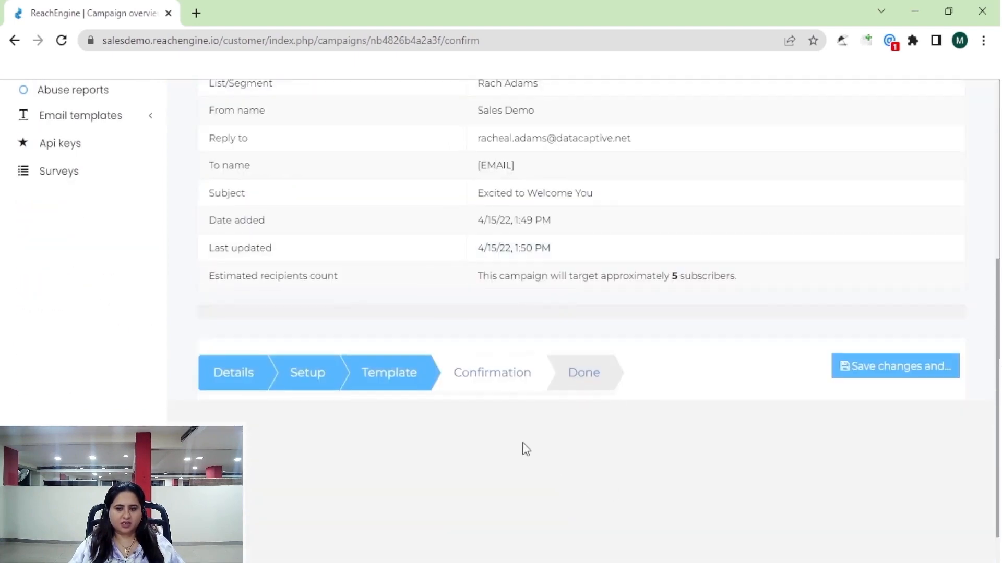
pyautogui.click(881, 380)
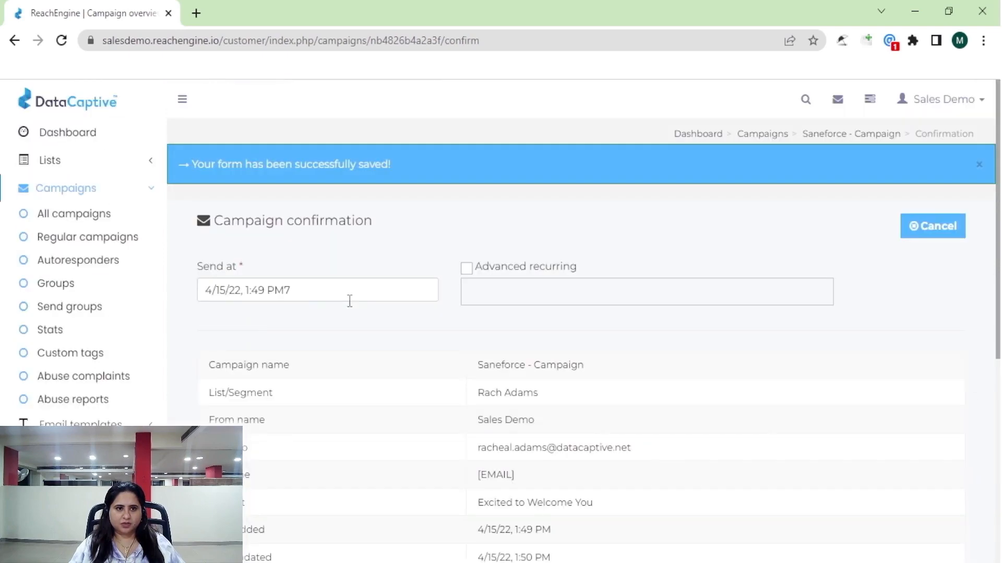
# Change the send time to 15 April, 1 PM and bring up the save-and-send choices.
pyautogui.click(236, 293)
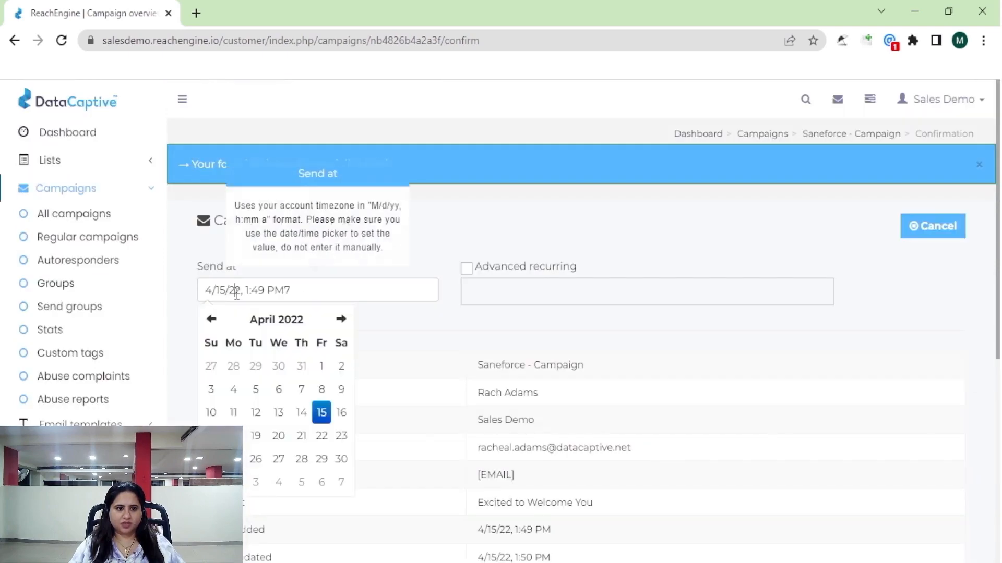
pyautogui.click(321, 412)
pyautogui.scroll(-4, 543, 452)
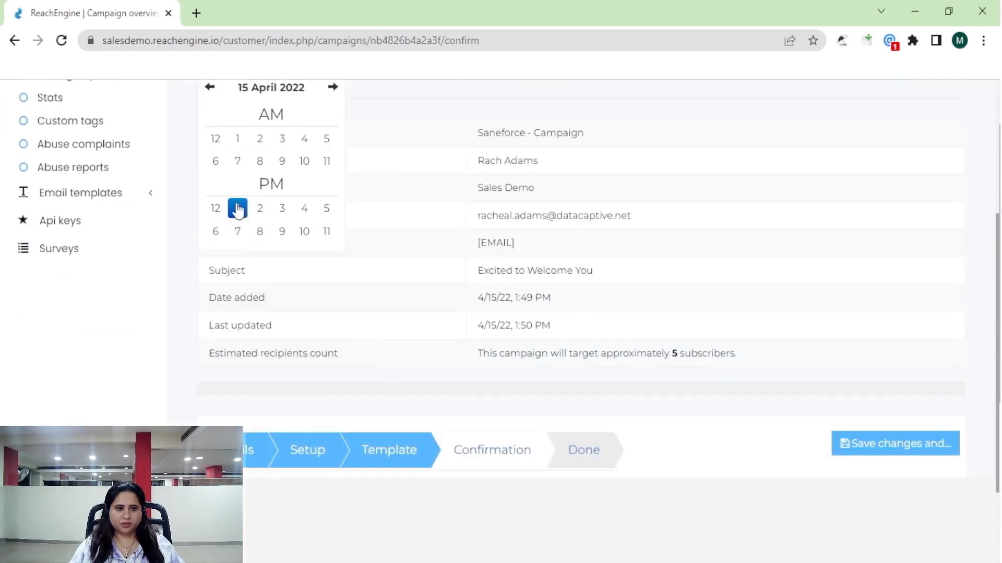
pyautogui.click(237, 208)
pyautogui.click(875, 457)
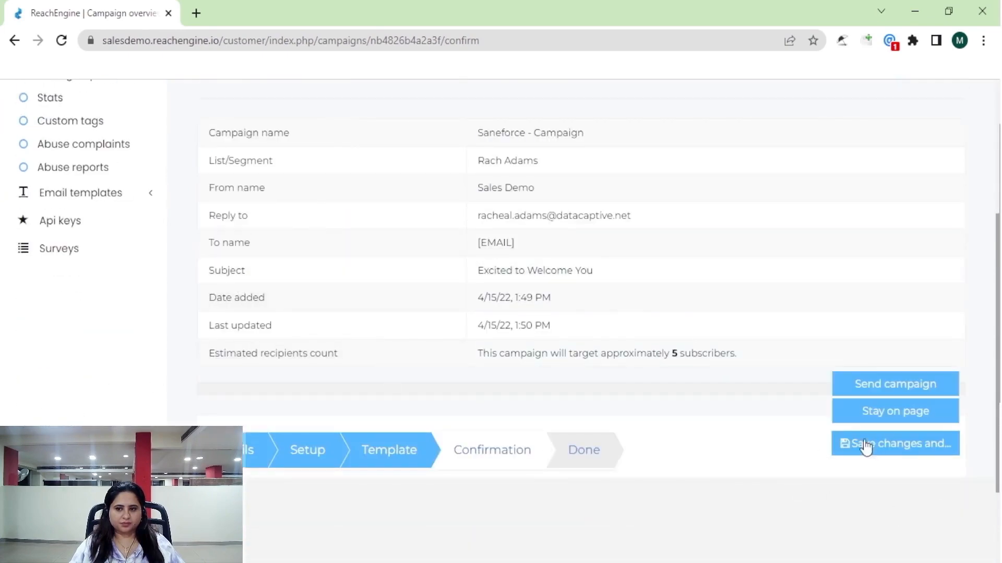
# Send the campaign and open the Saneforce - Campaign overview from Regular campaigns.
pyautogui.click(880, 390)
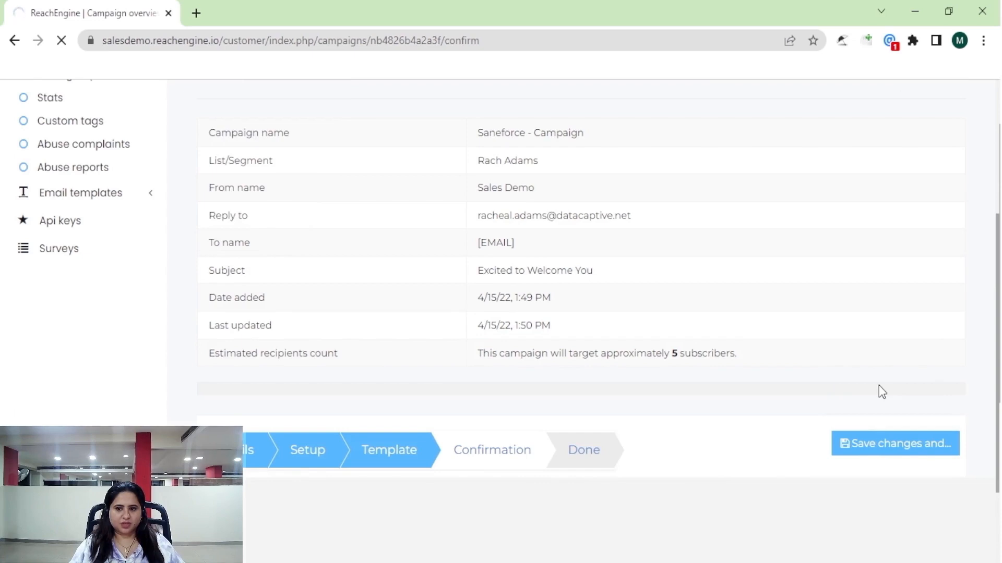
pyautogui.click(887, 460)
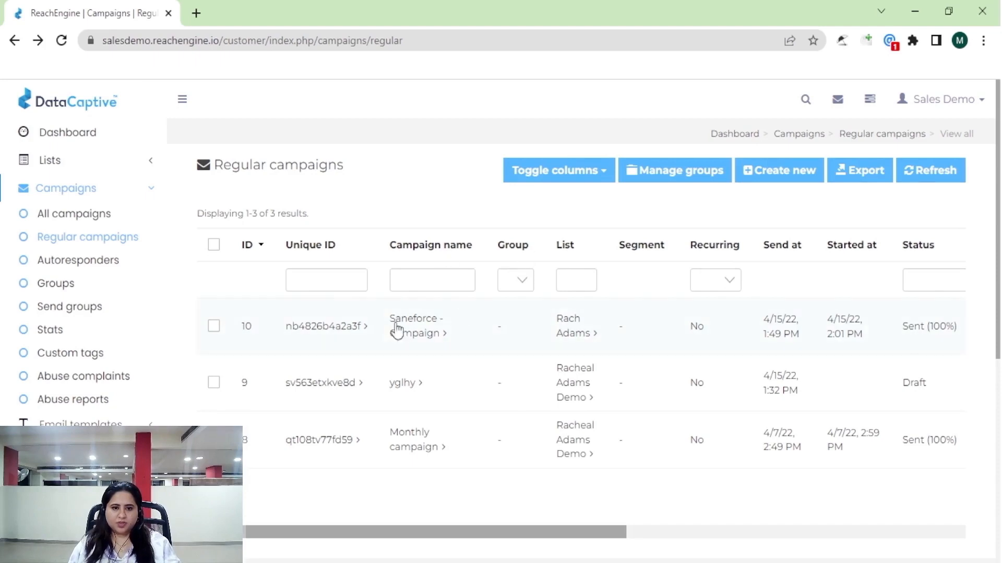
pyautogui.click(396, 337)
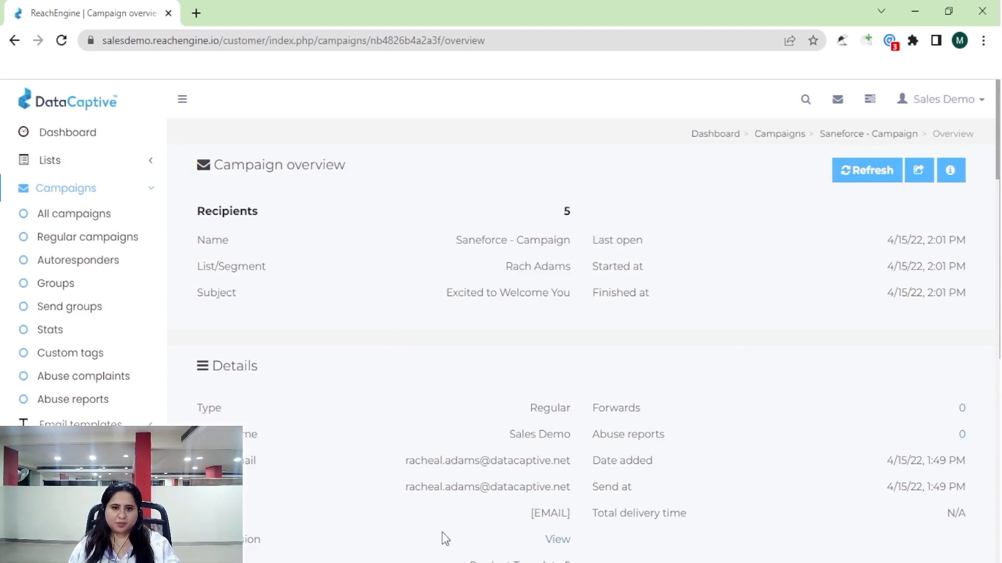
# Scroll through the tracking stats and open the Unique opens report from the '1' Opens count.
pyautogui.scroll(-4, 443, 539)
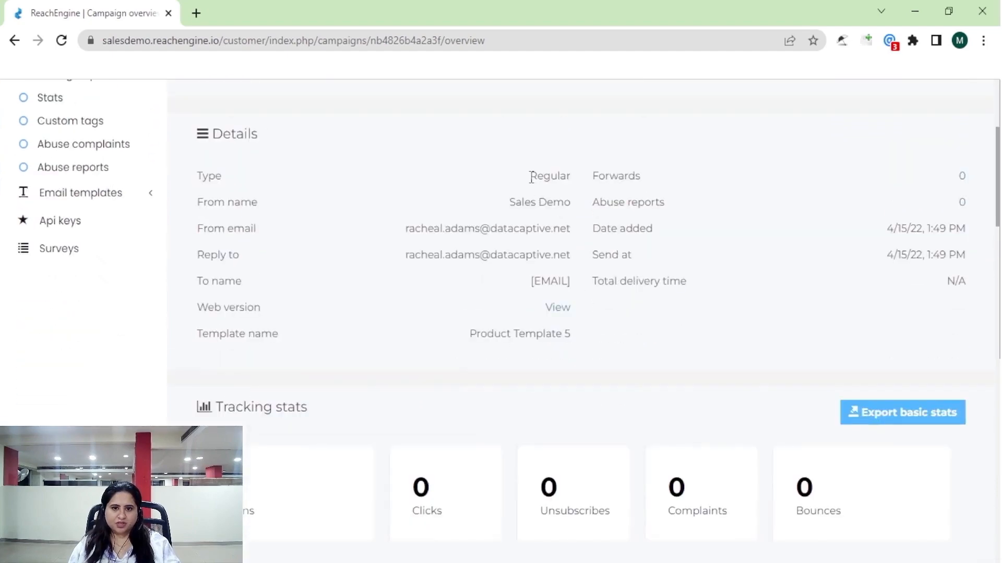
pyautogui.moveTo(529, 176); pyautogui.dragTo(576, 248)
pyautogui.scroll(-5, 328, 466)
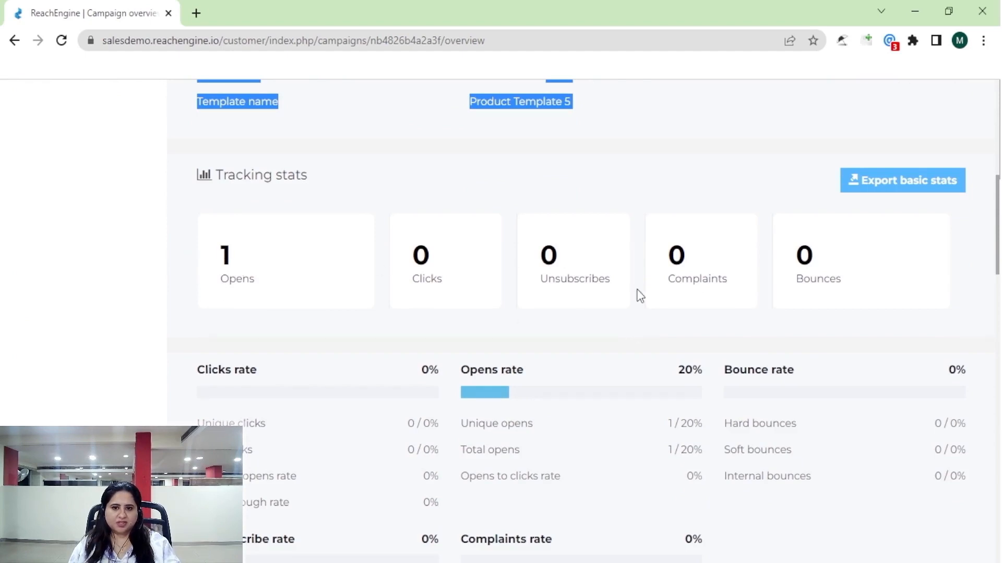
pyautogui.scroll(-6, 431, 529)
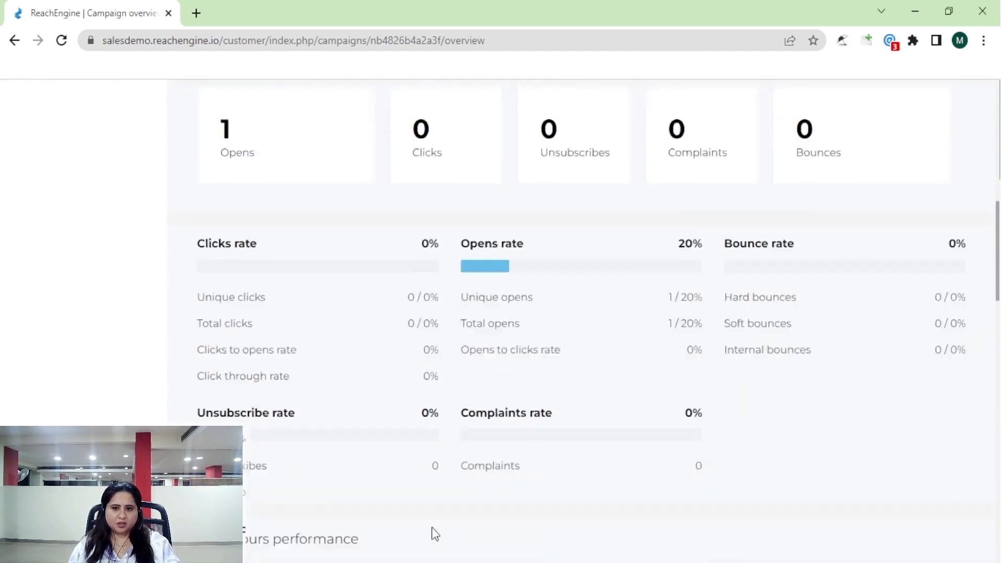
pyautogui.scroll(-7, 432, 529)
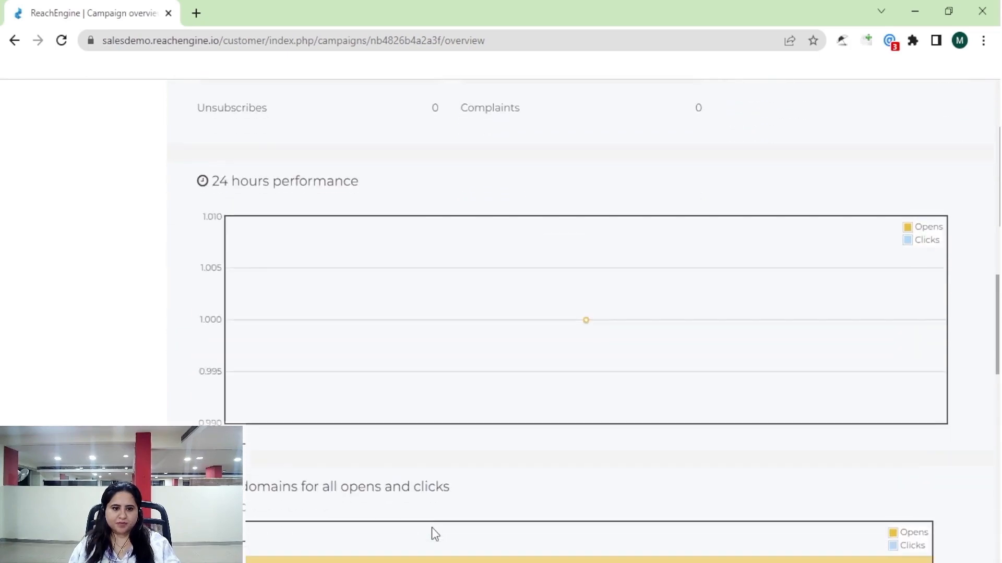
pyautogui.scroll(11, 432, 528)
pyautogui.scroll(4, 432, 528)
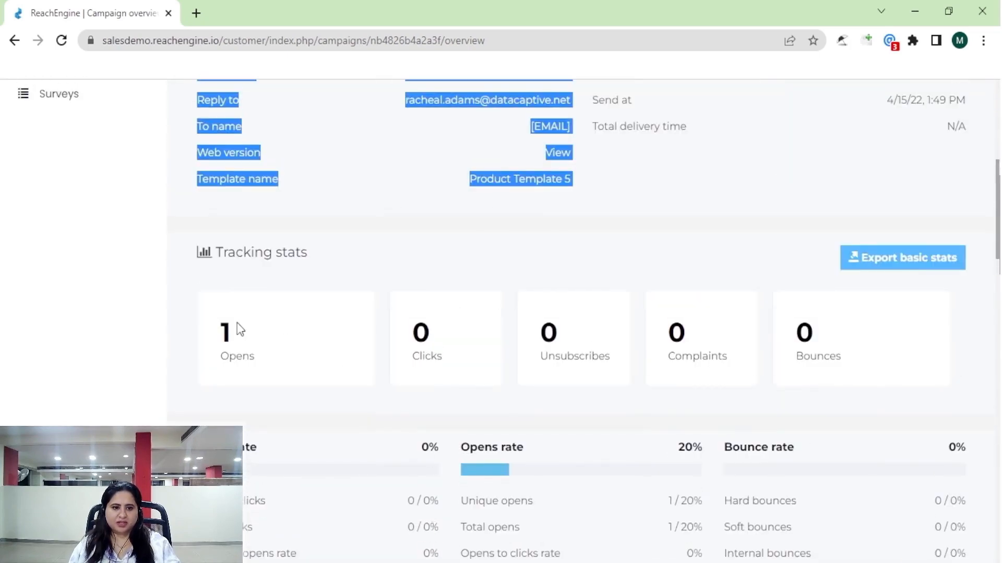
pyautogui.click(226, 338)
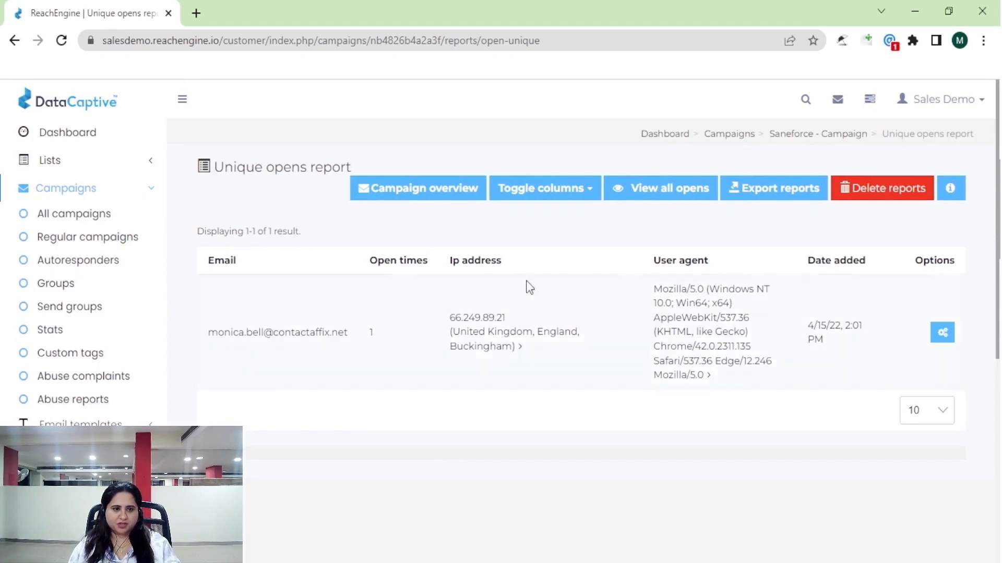
# Open Email templates > Categories to list the five categories, including B2B, B2C and Healthcare.
pyautogui.click(97, 192)
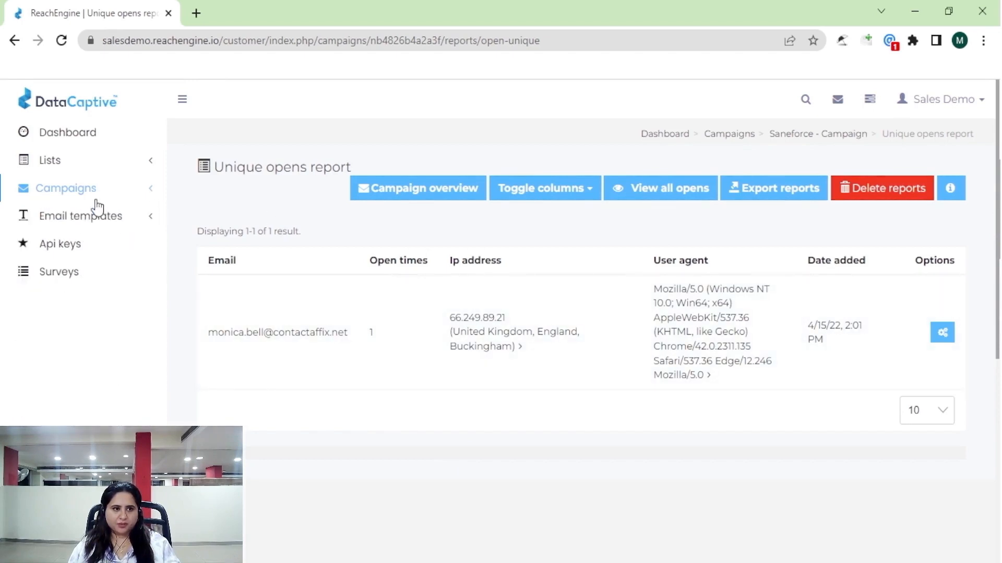
pyautogui.click(97, 191)
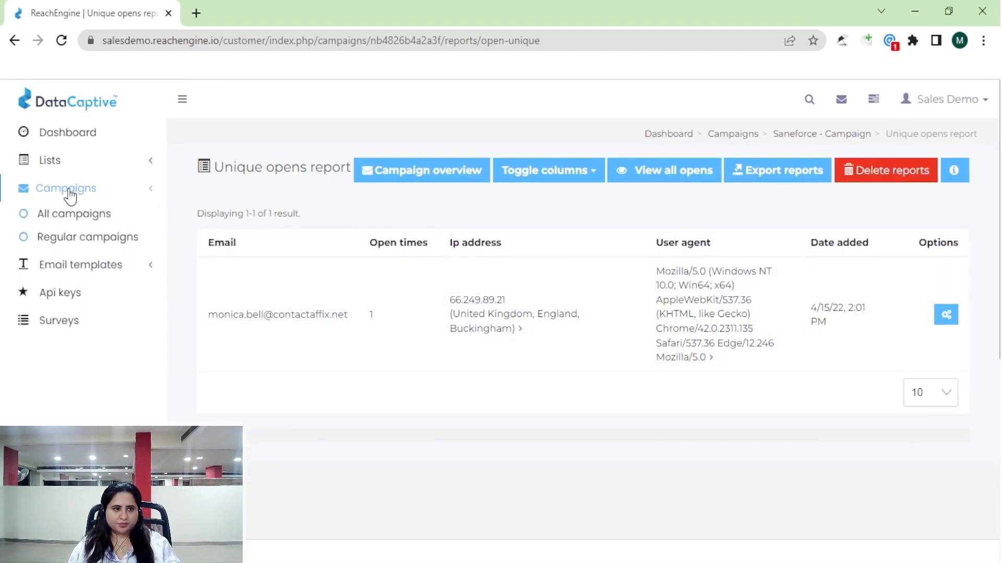
pyautogui.click(69, 194)
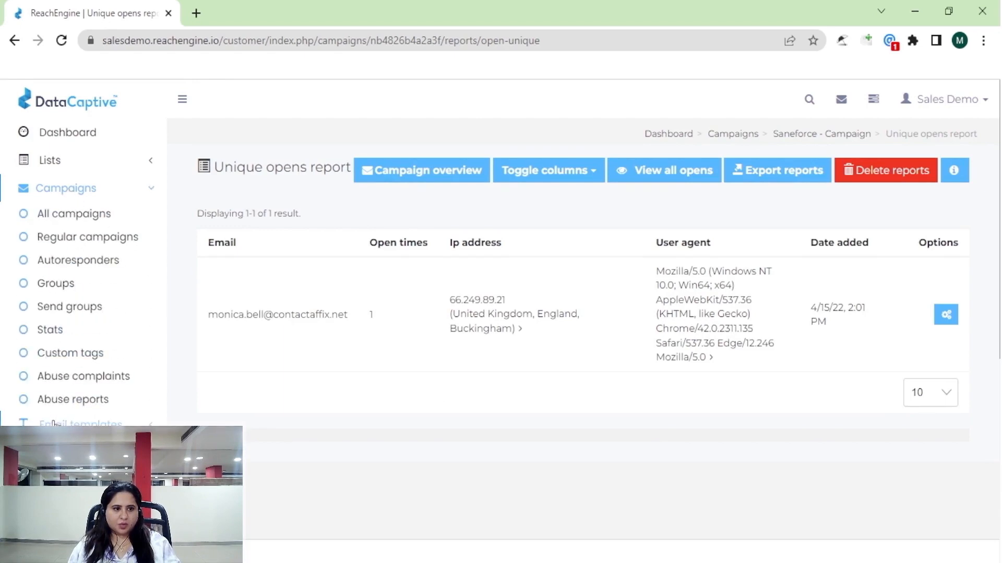
pyautogui.click(54, 424)
pyautogui.click(64, 248)
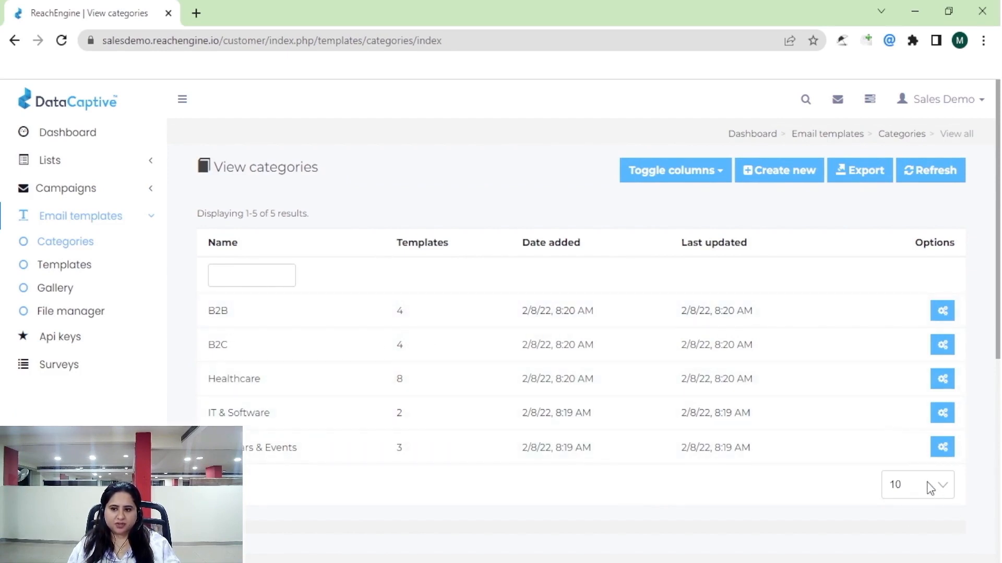
# Show 500 categories per page, then browse the 21-template Email templates gallery.
pyautogui.click(907, 444)
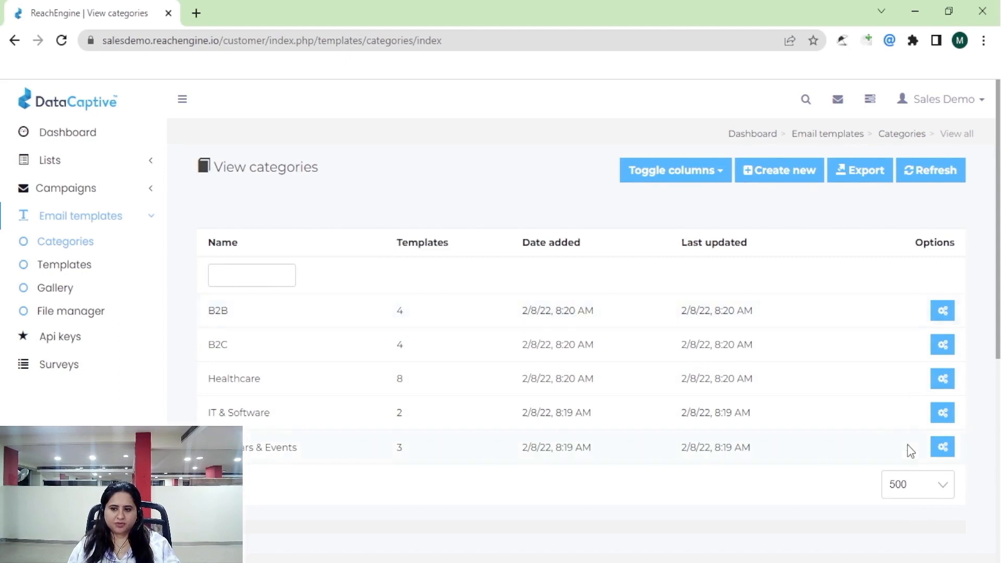
pyautogui.click(56, 289)
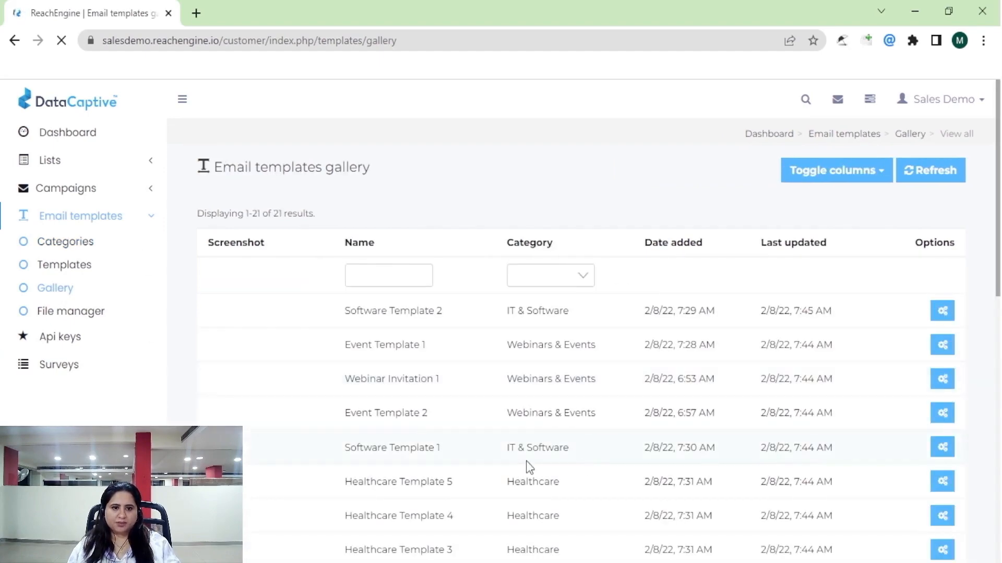
pyautogui.scroll(-1, 542, 467)
pyautogui.scroll(-3, 540, 502)
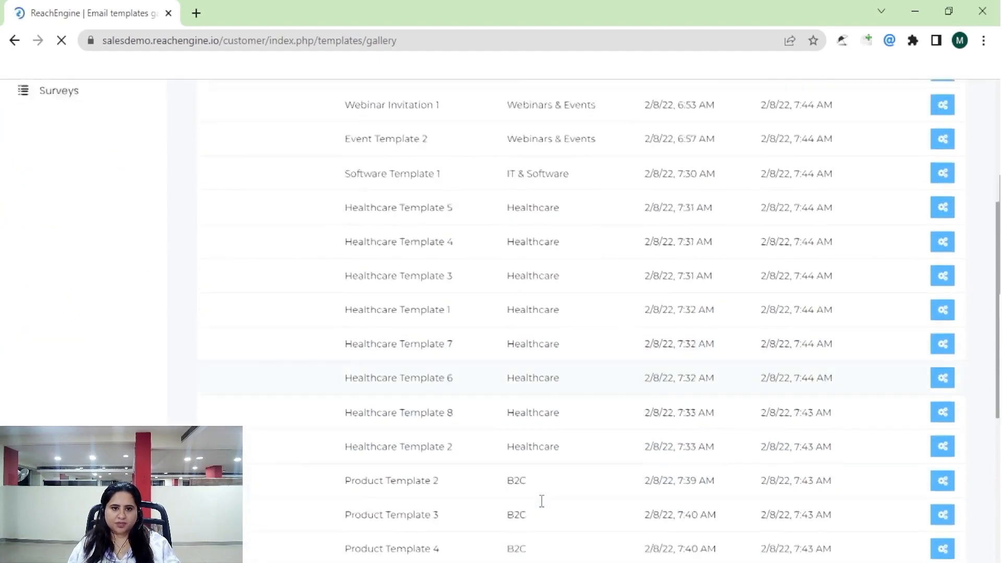
pyautogui.scroll(5, 540, 502)
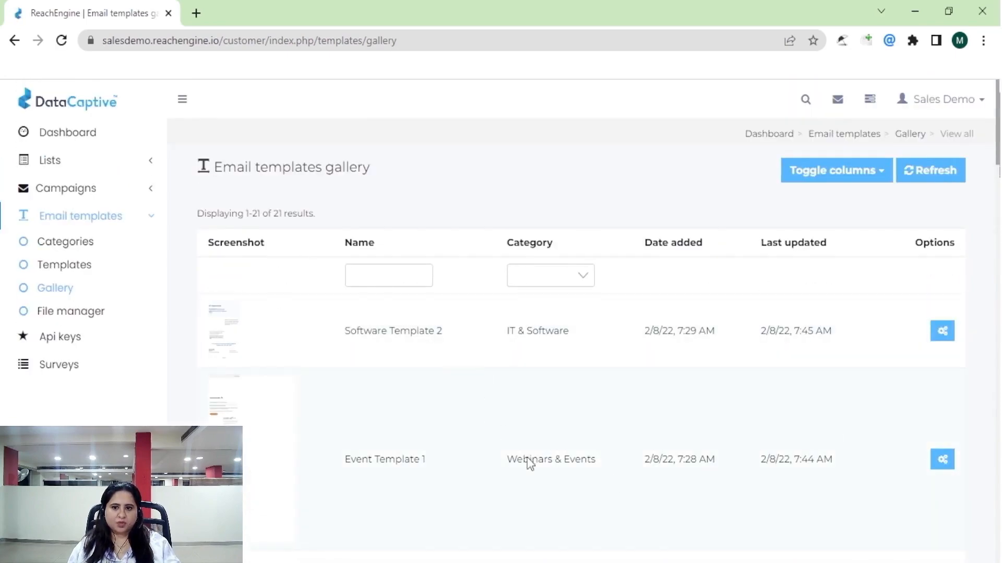
pyautogui.scroll(-6, 568, 489)
pyautogui.scroll(-7, 569, 492)
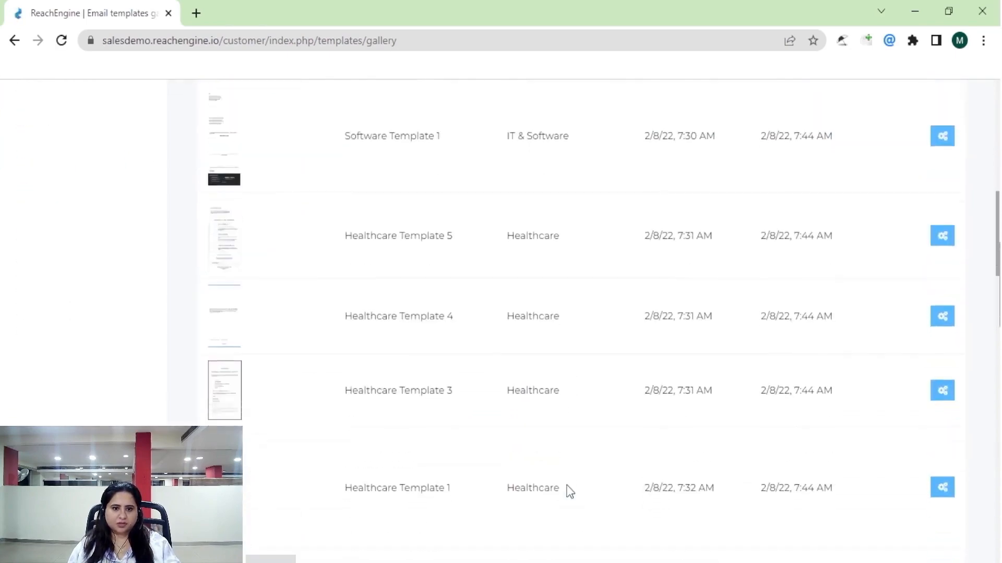
pyautogui.scroll(-4, 569, 492)
pyautogui.scroll(17, 569, 490)
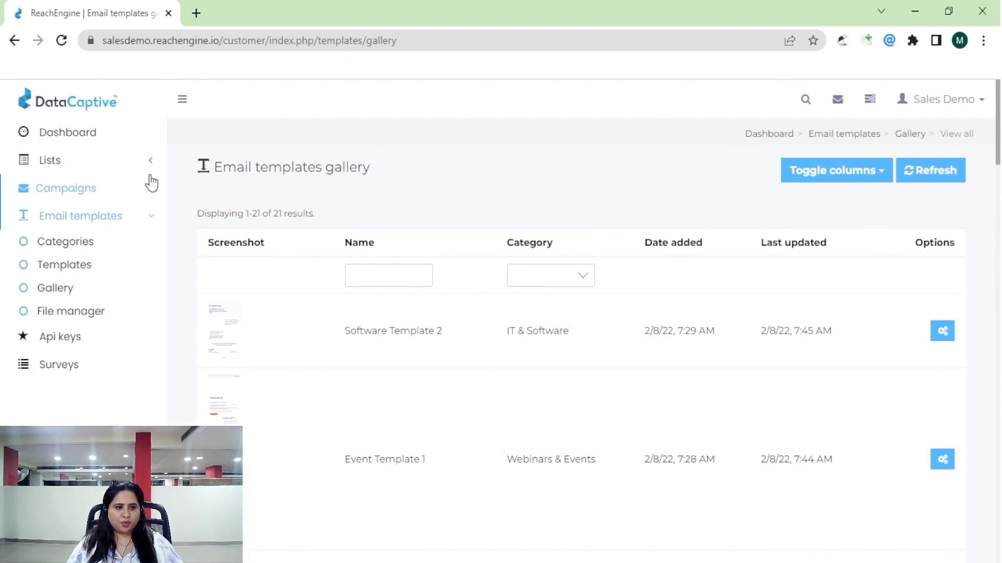
# Return to the dashboard showing 3 campaigns, 2 lists, 10 subscribers and 22 templates.
pyautogui.click(62, 166)
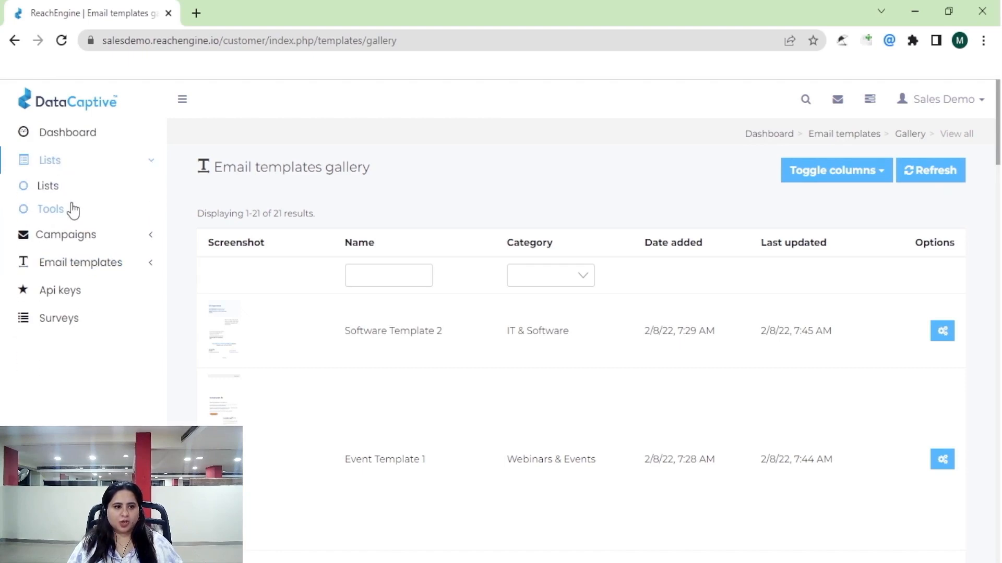
pyautogui.click(73, 236)
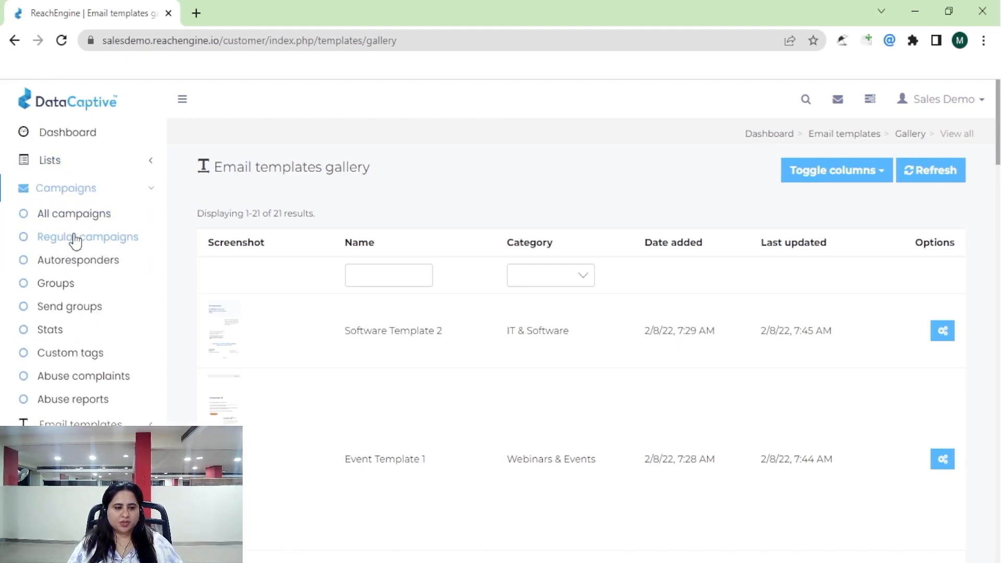
pyautogui.click(76, 421)
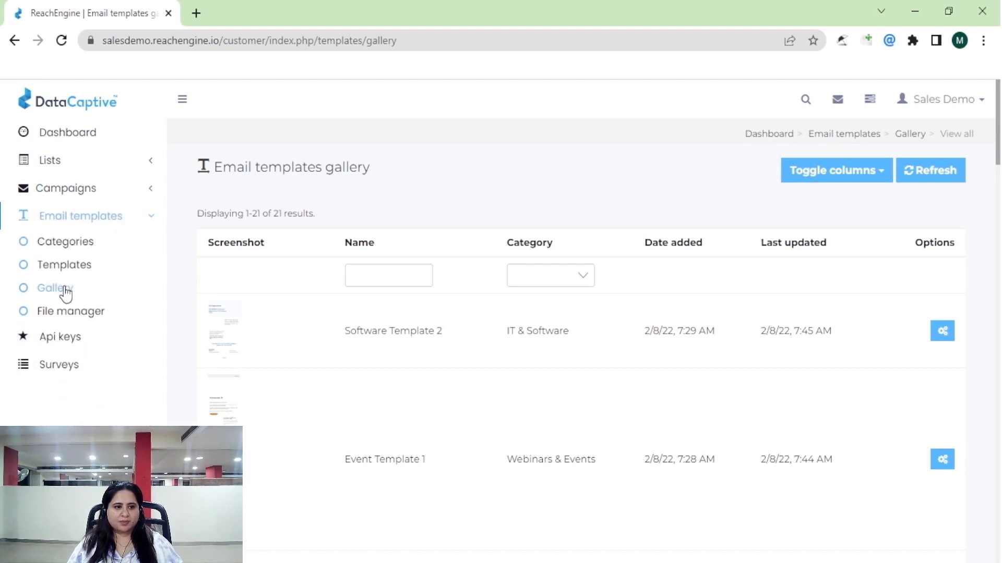
pyautogui.click(66, 223)
pyautogui.click(65, 137)
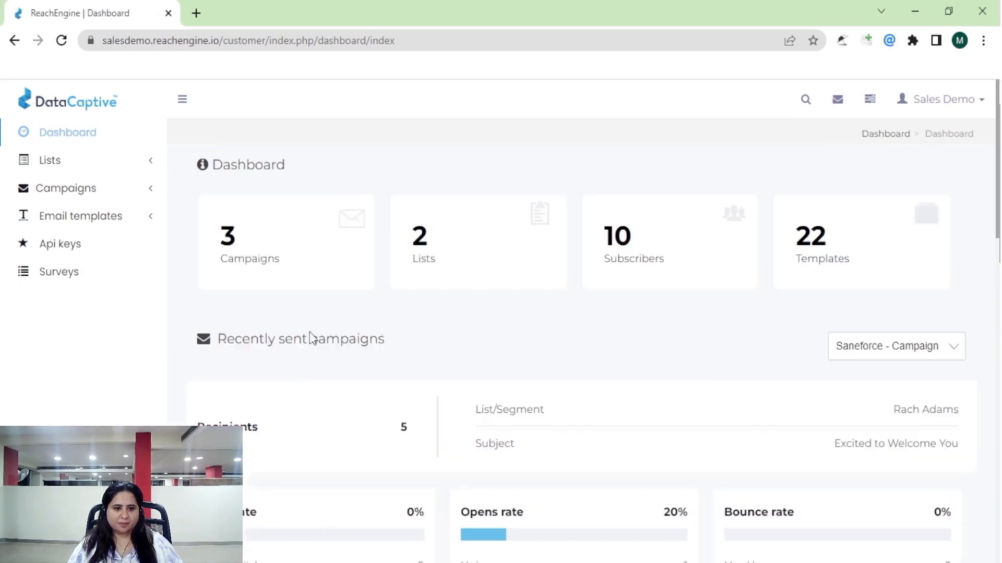
pyautogui.scroll(-2, 286, 402)
pyautogui.scroll(2, 285, 401)
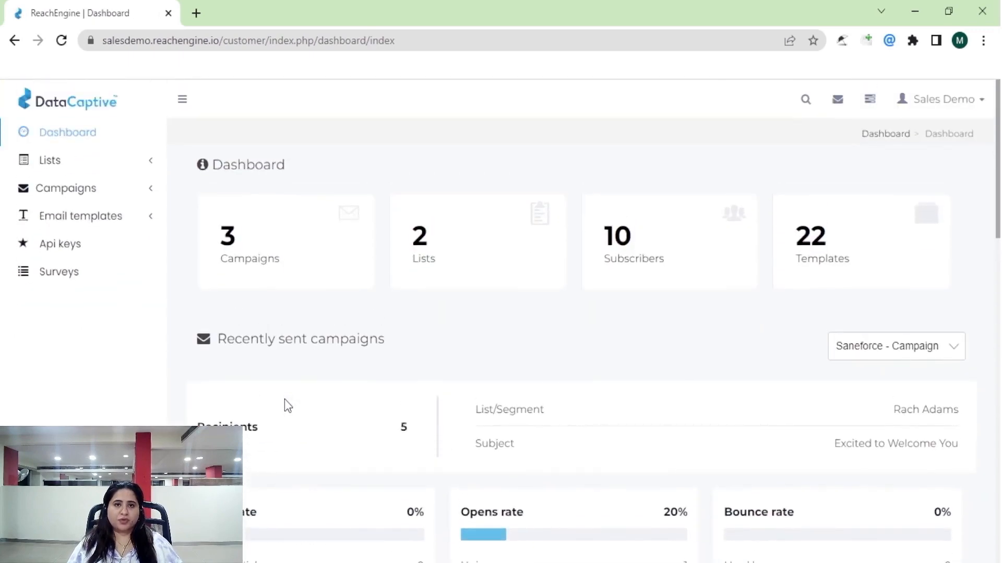